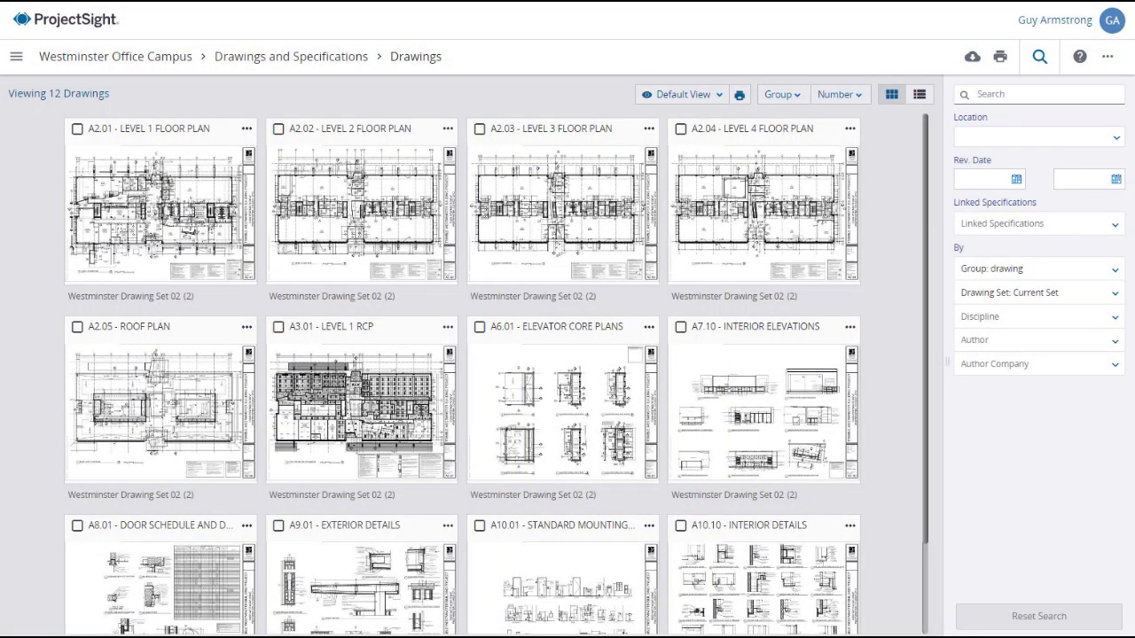
Step: Open drawing A2.04 - LEVEL 4 FLOOR PLAN and start comparing it with A2.04 - Revision 01
left_click(738, 168)
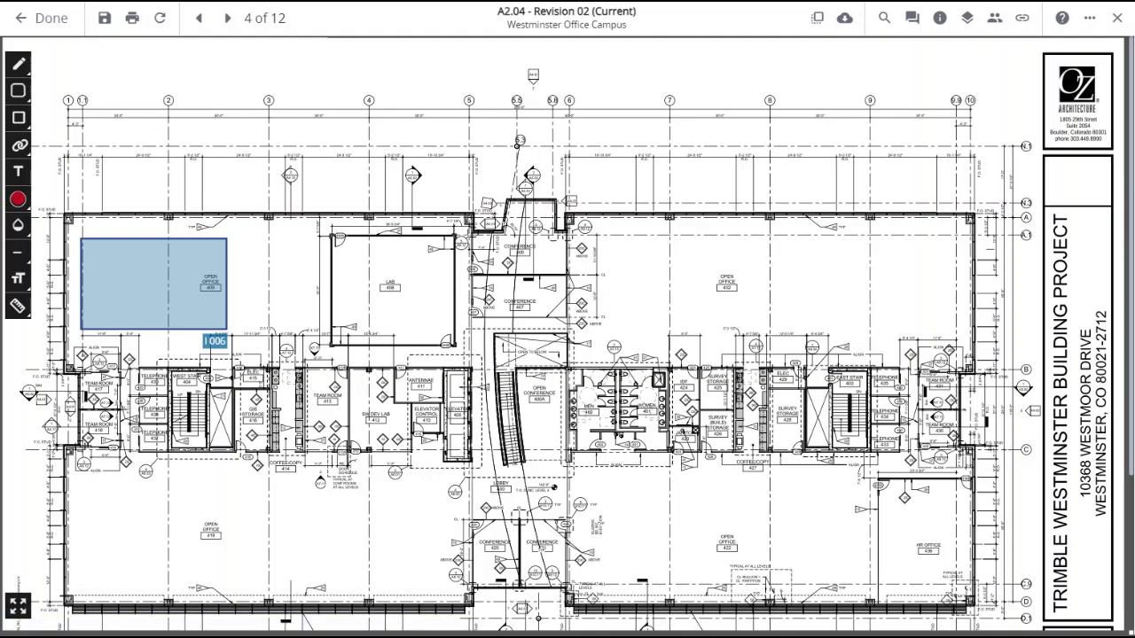
left_click(817, 24)
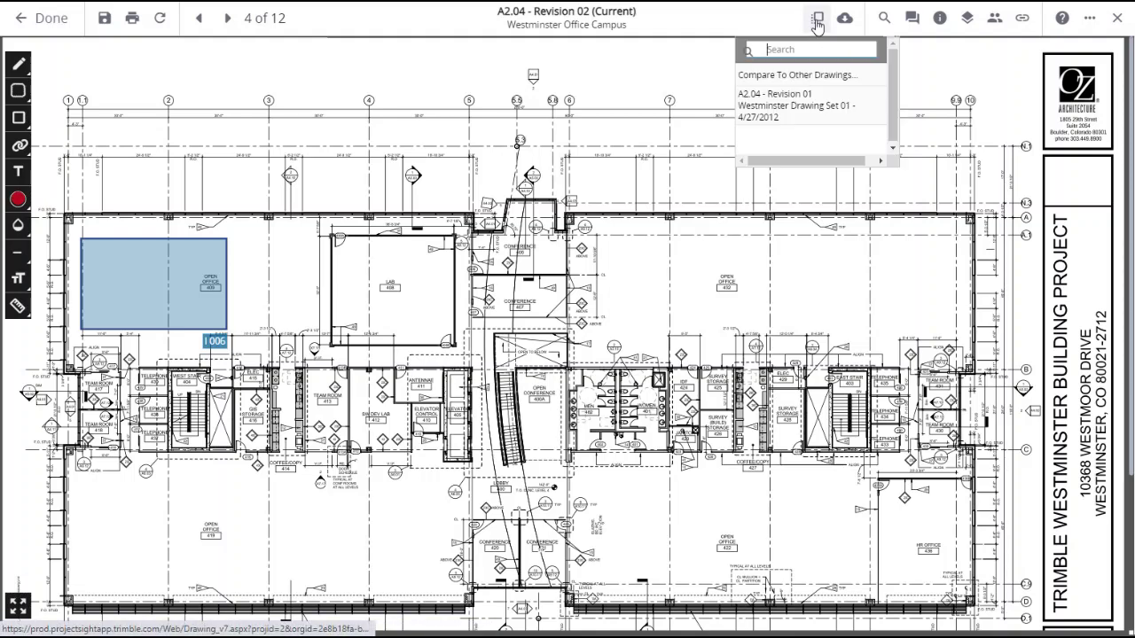
left_click(858, 110)
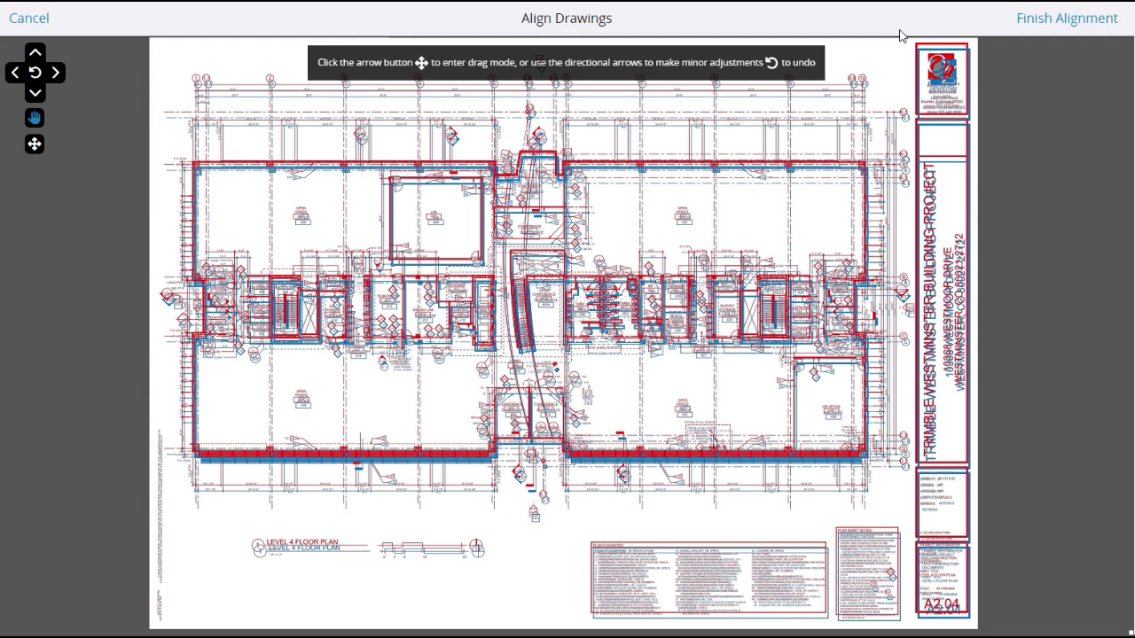
Step: Shift the compared revision until its linework overlaps the current drawing, fine-tune its position, and finish the alignment
scroll(890, 71, "up", 3)
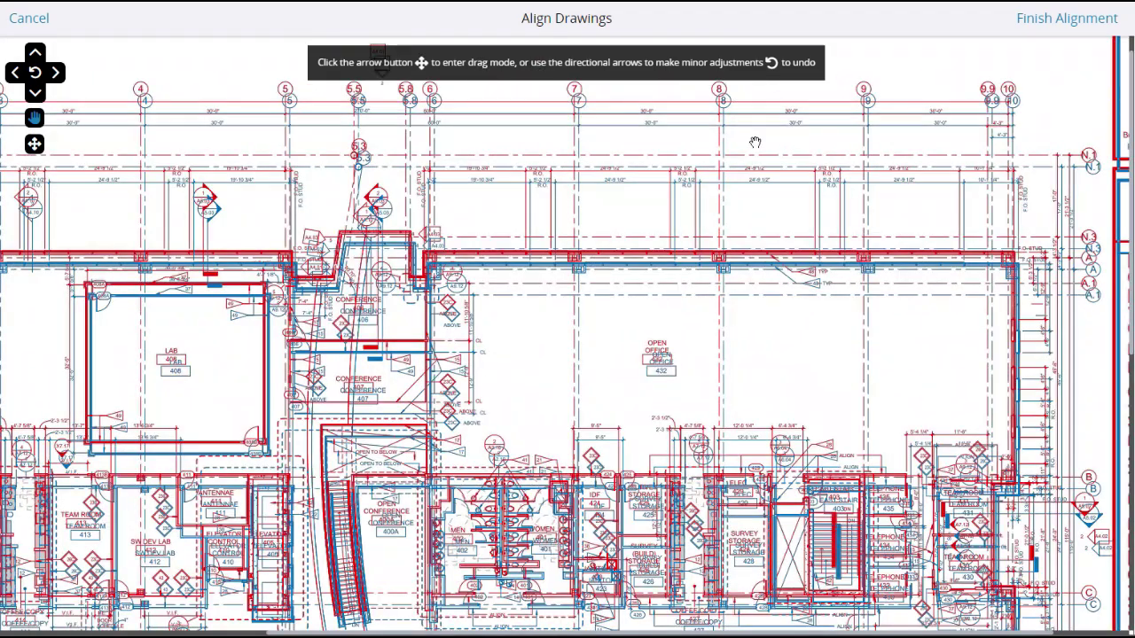
left_click(34, 143)
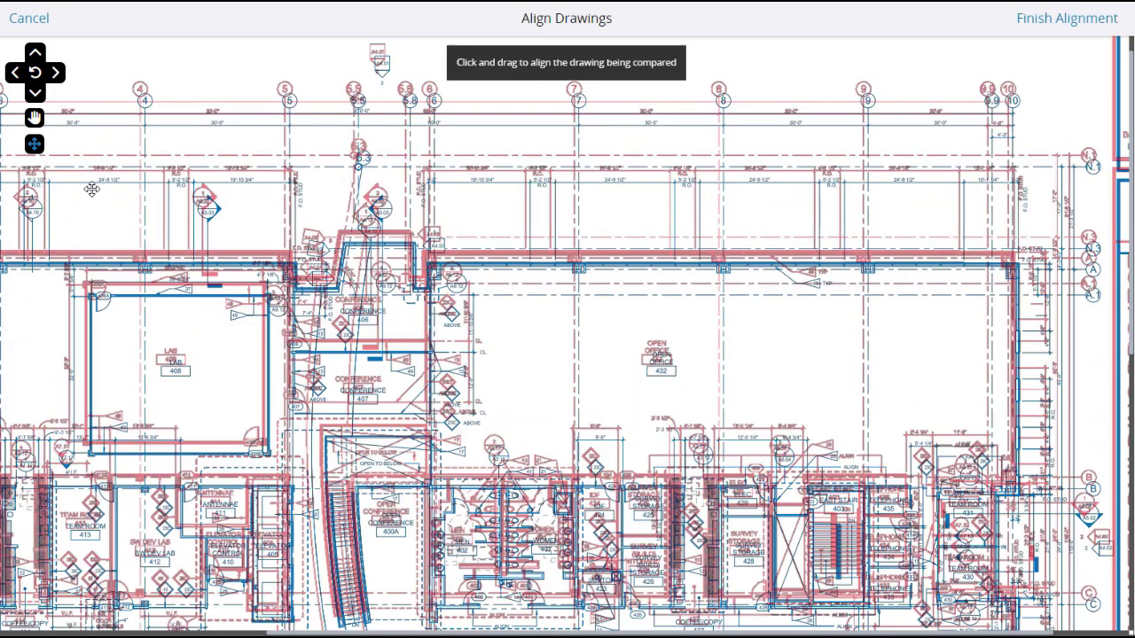
left_click_drag(91, 190, 95, 200)
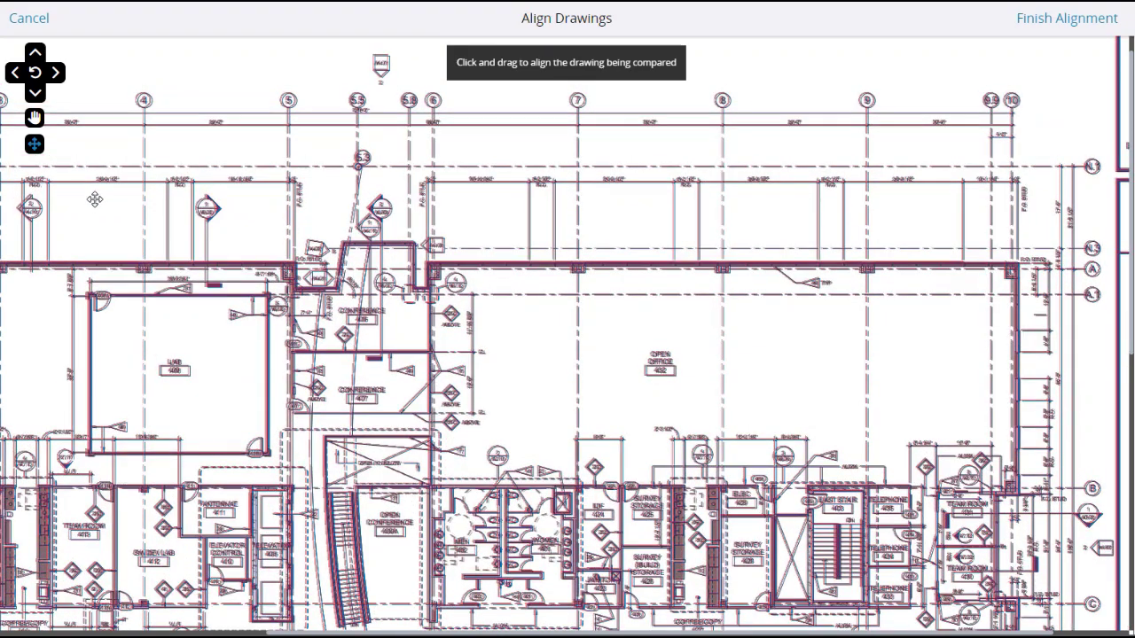
left_click(34, 117)
left_click(36, 92)
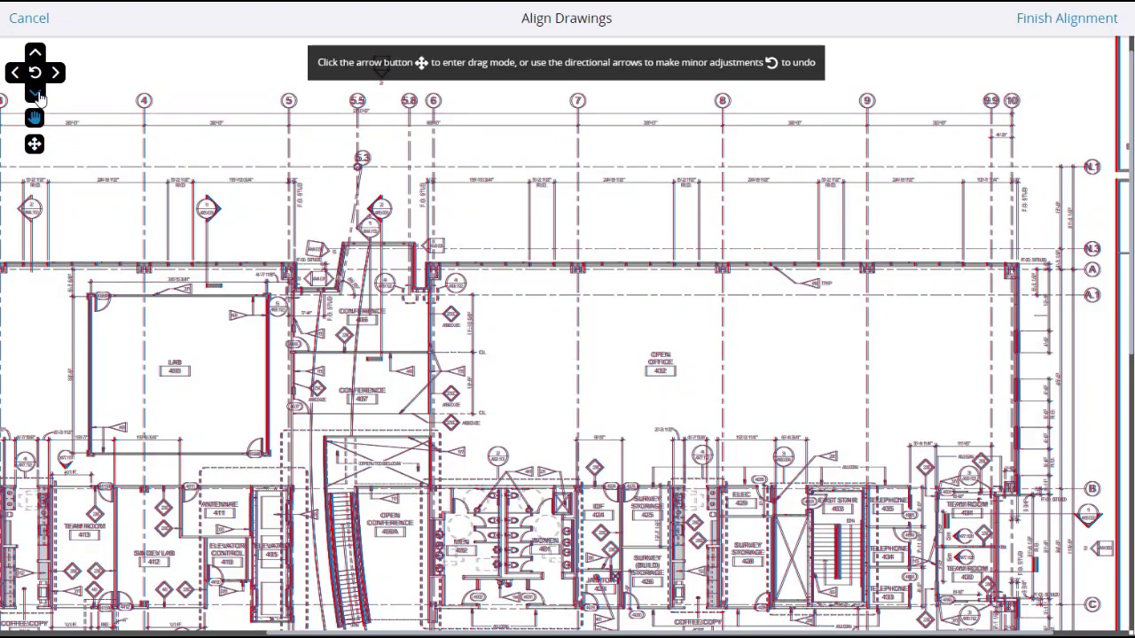
left_click(55, 74)
left_click(55, 75)
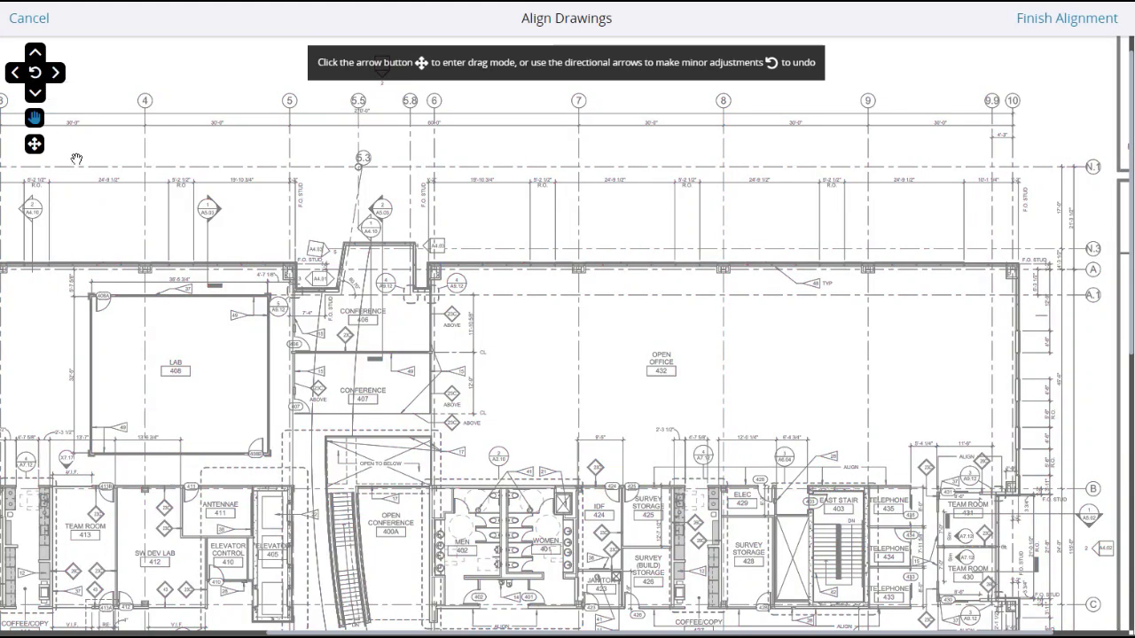
left_click(1043, 21)
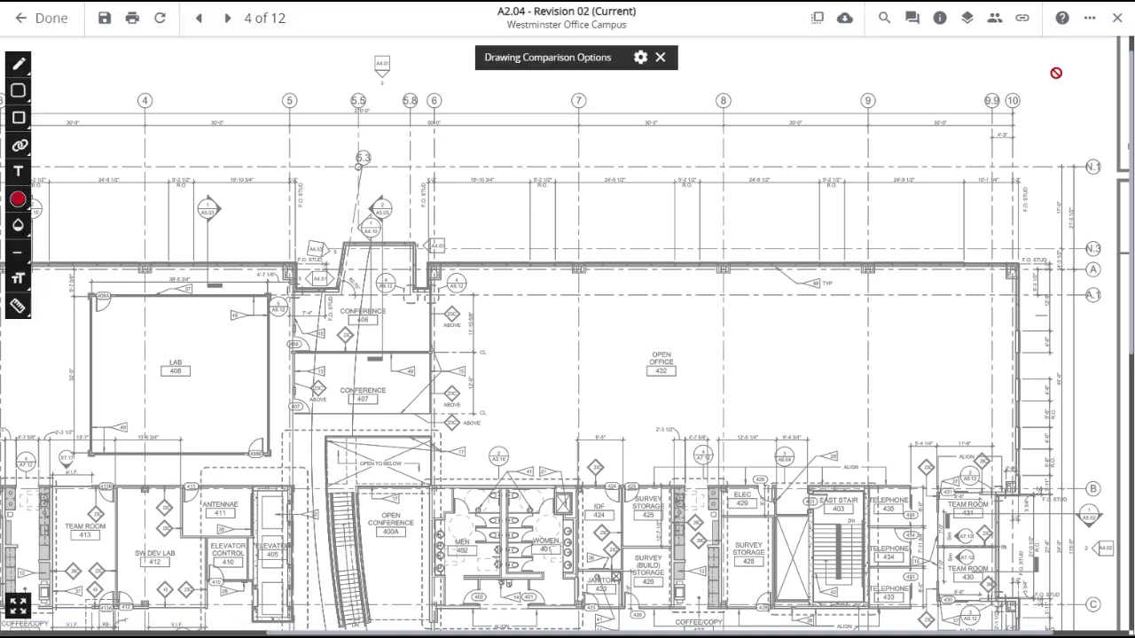
Step: Toggle the annotations' visibility off and back on in the drawing comparison options, and close the comparison
left_click(640, 59)
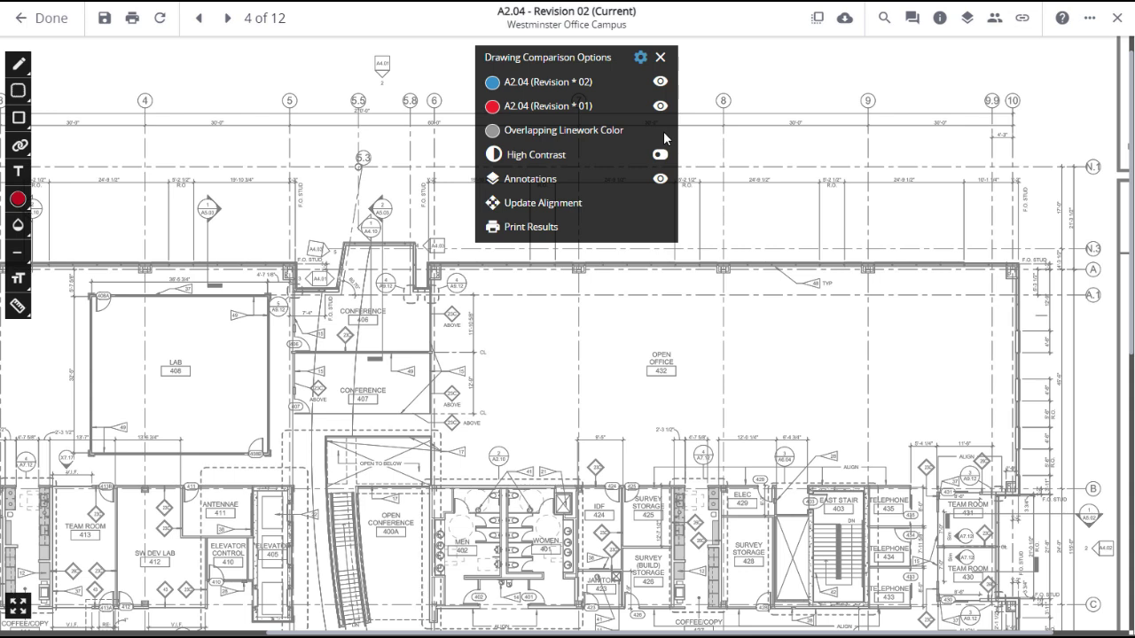
left_click(661, 178)
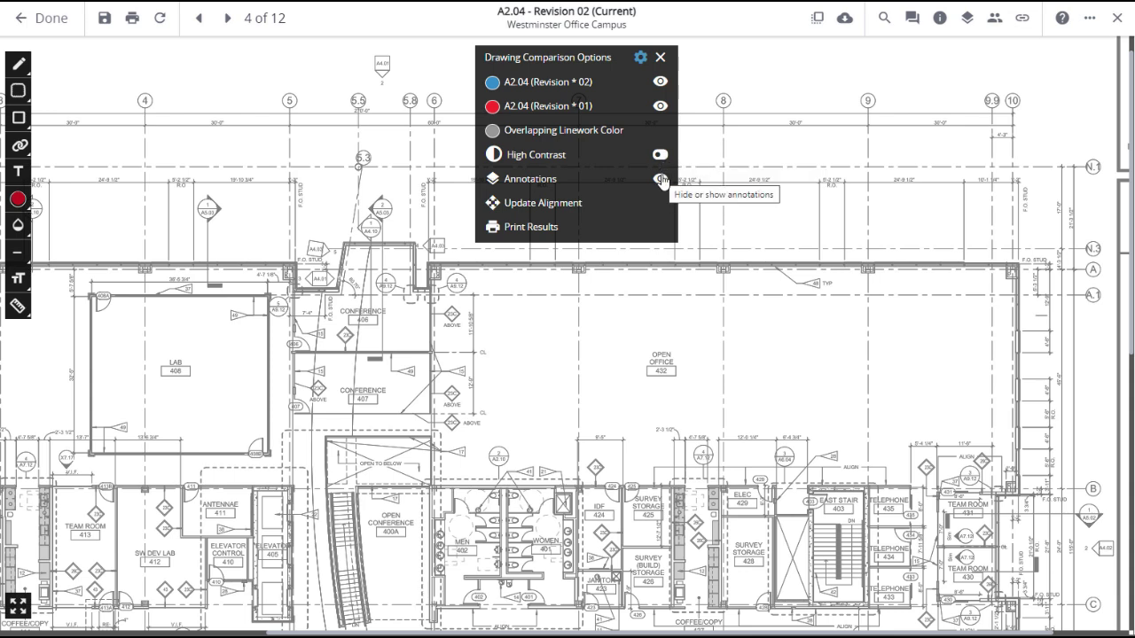
left_click(660, 178)
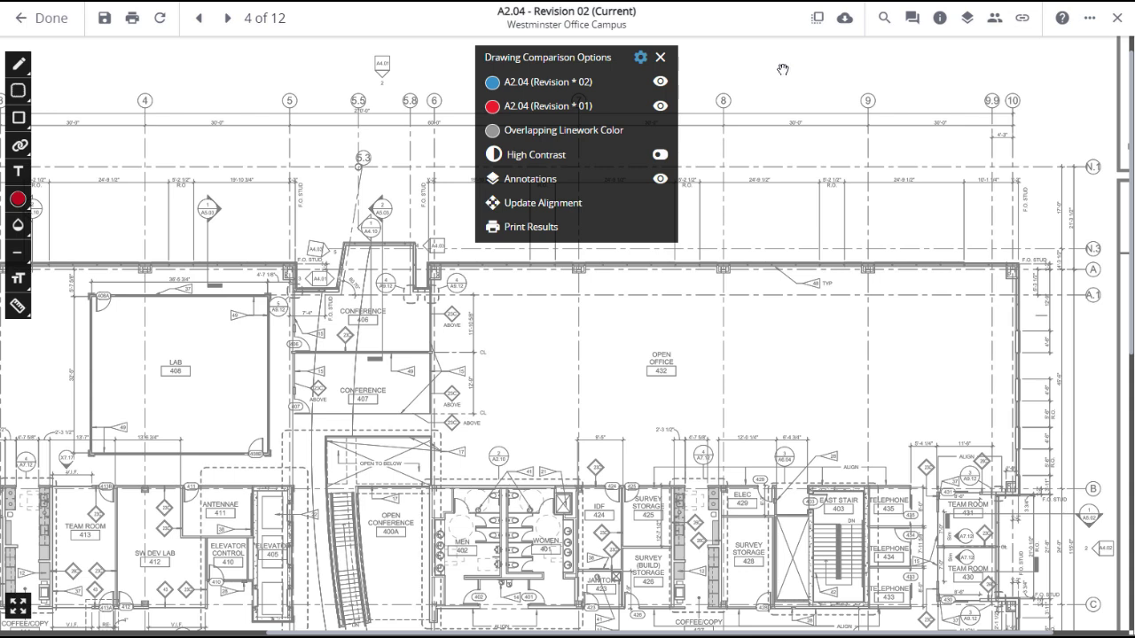
left_click(662, 57)
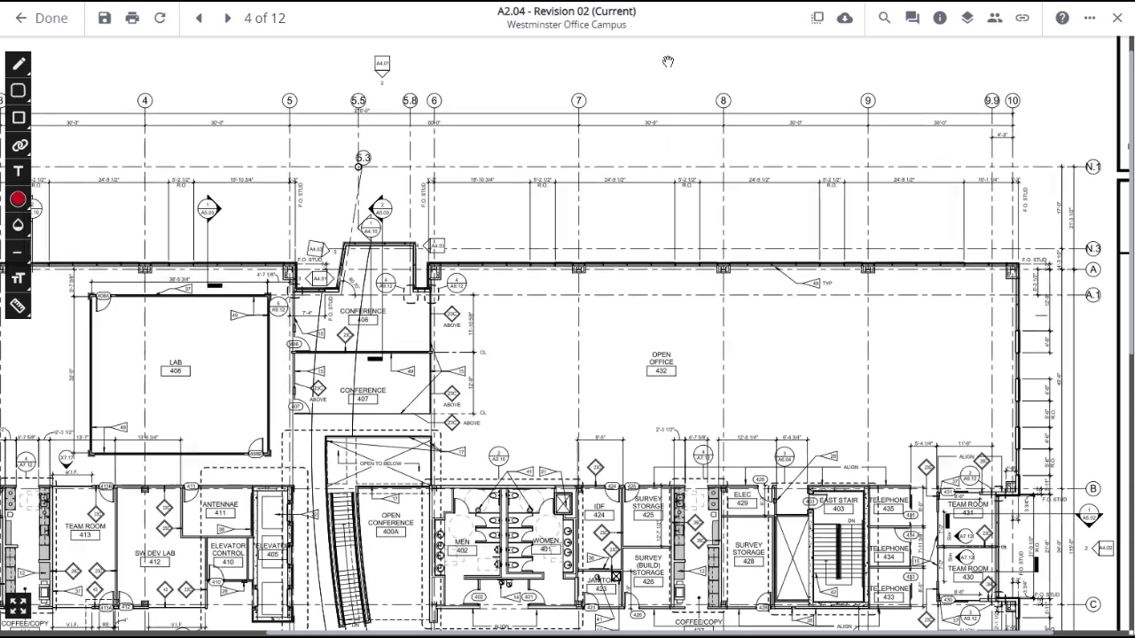
Step: Download the current drawing with As Builts (with linked records and files) turned on
left_click(844, 22)
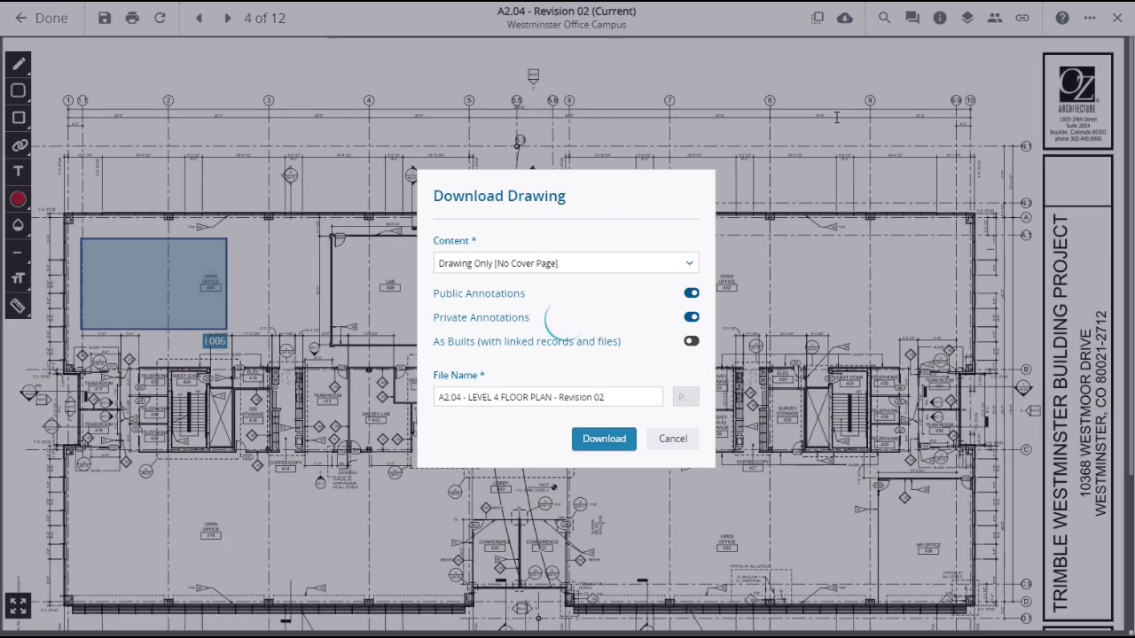
left_click(691, 266)
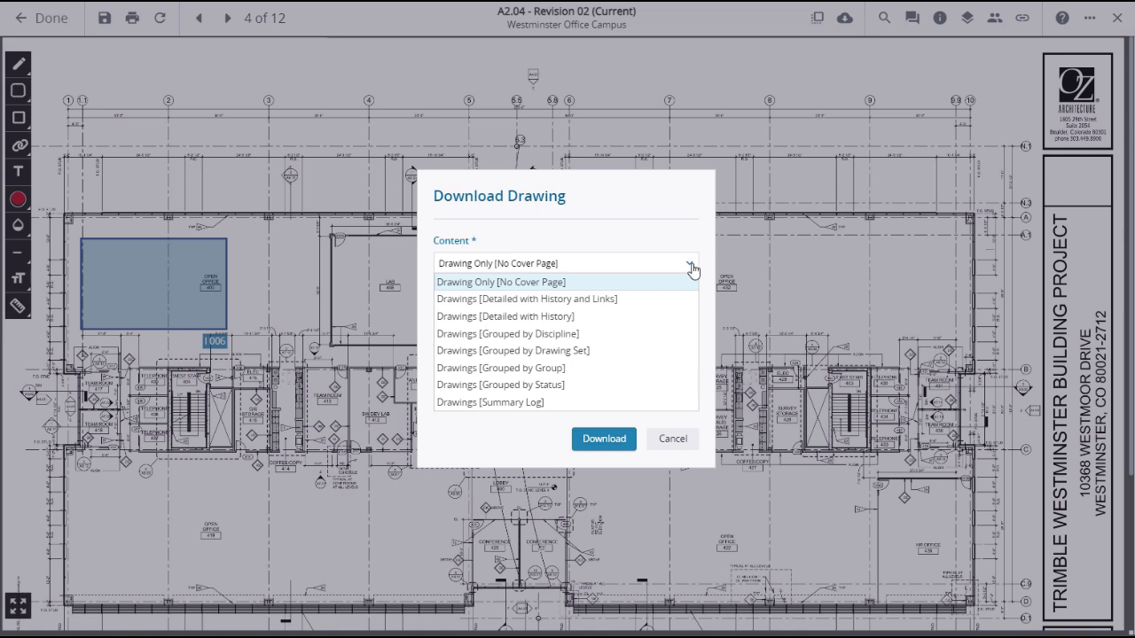
left_click(691, 269)
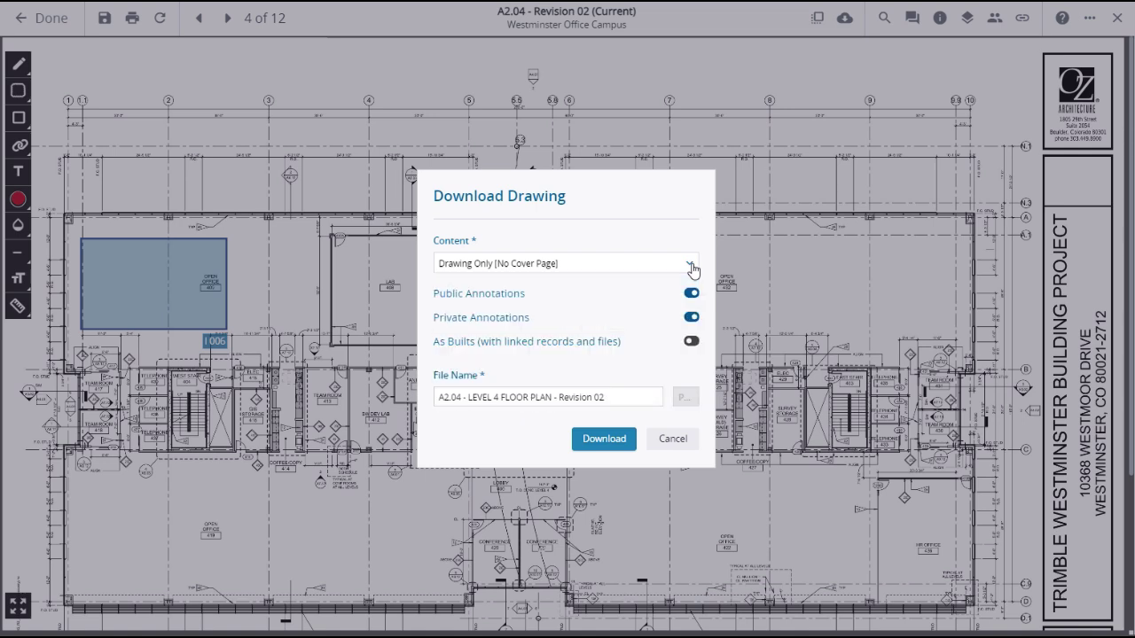
left_click(692, 342)
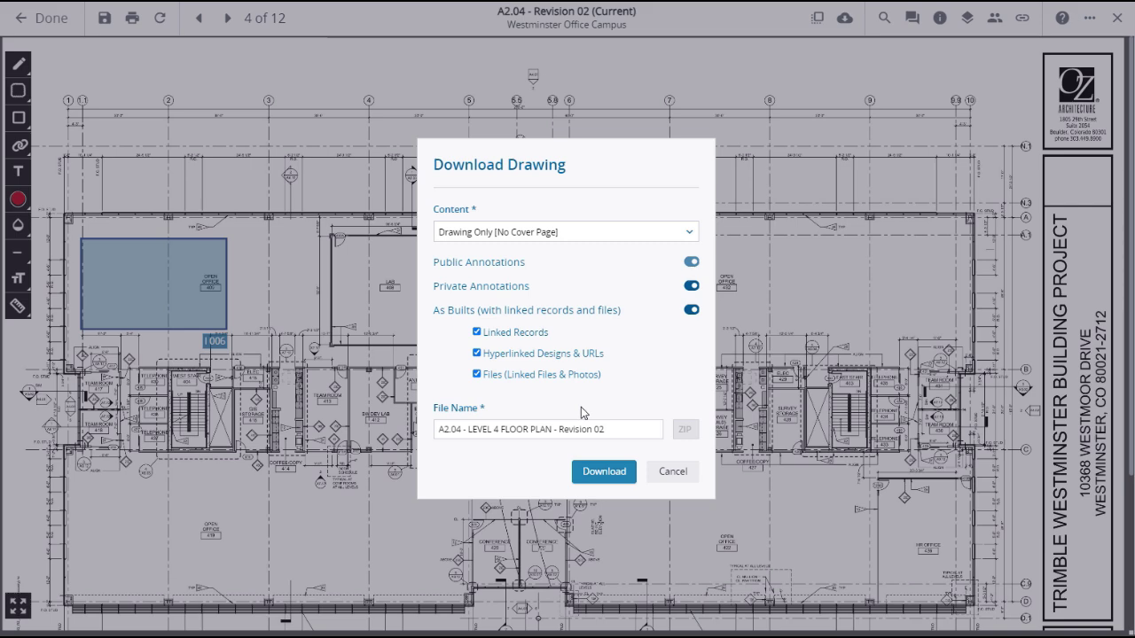
left_click(615, 474)
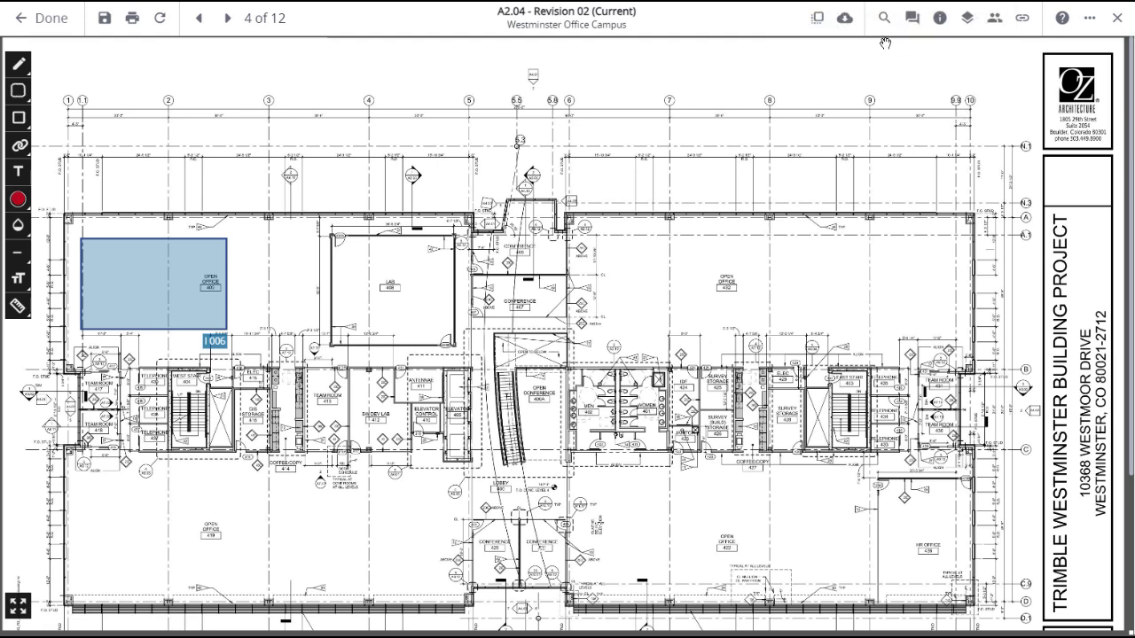
Step: Search the drawing for TELEPHONE and go to the TELEPHONE 435 result on the plan
left_click(884, 19)
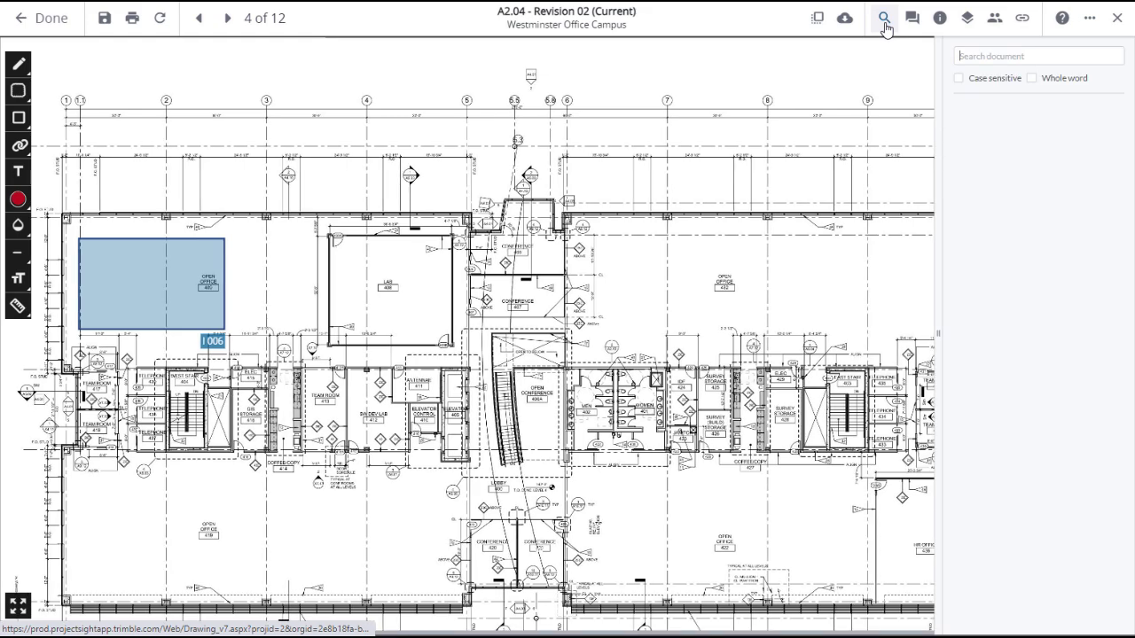
left_click(994, 55)
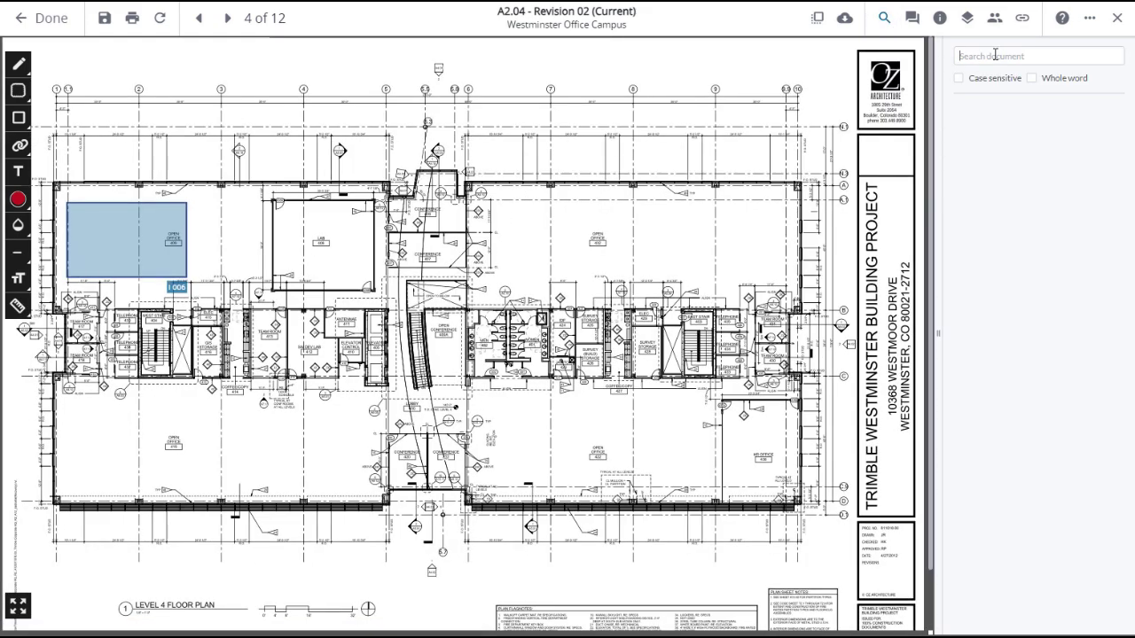
type("TEL")
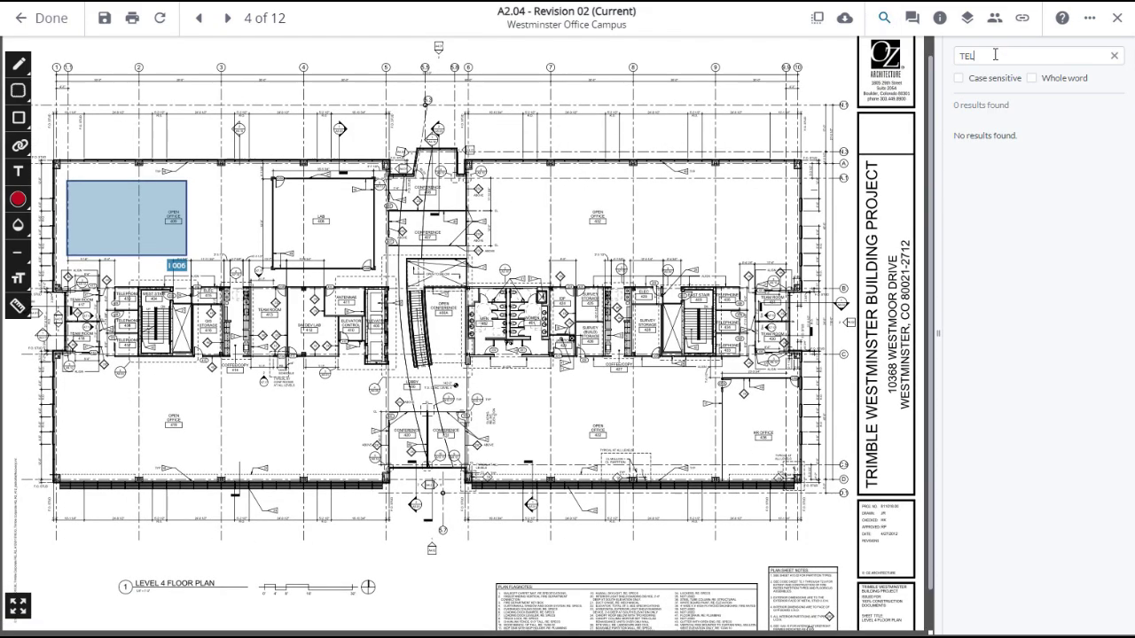
type("EPHONR")
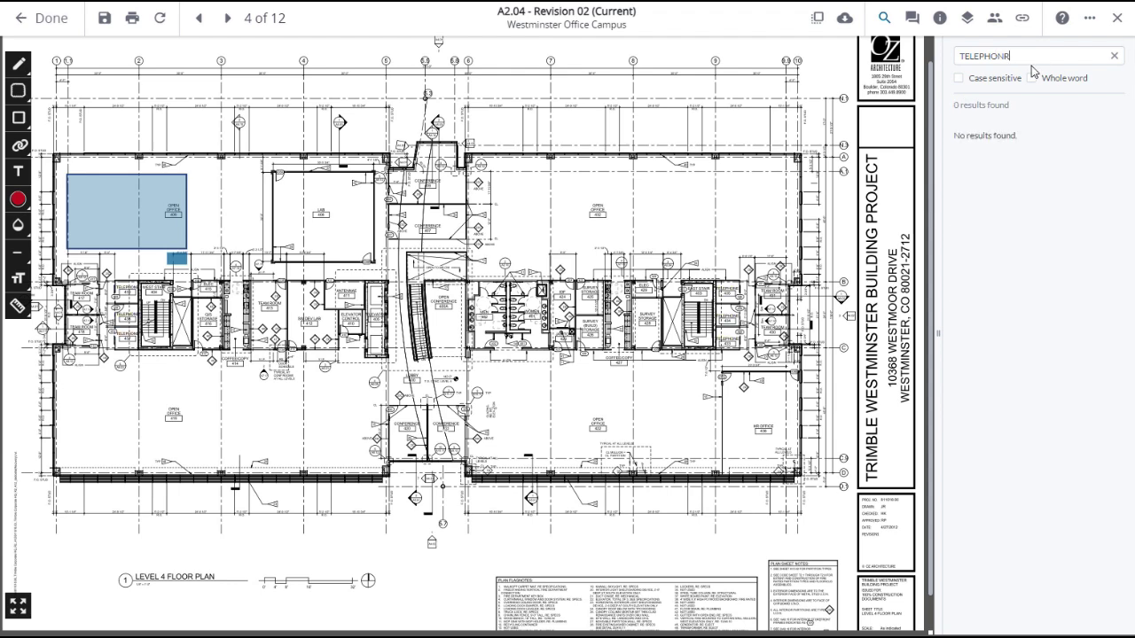
key("BackSpace")
type("E")
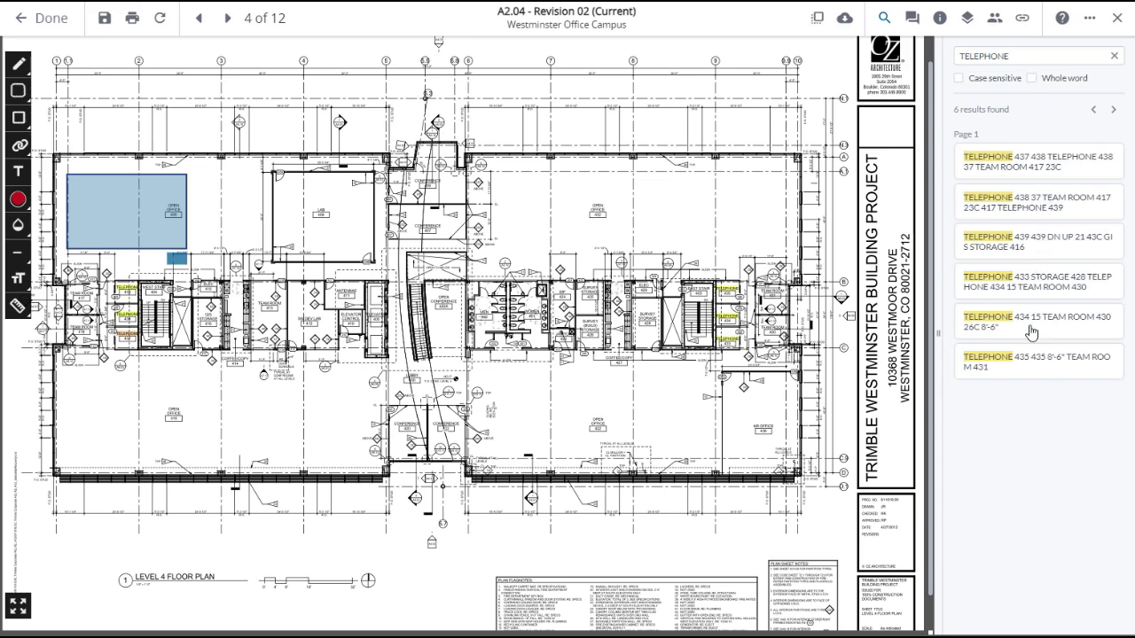
left_click(1024, 360)
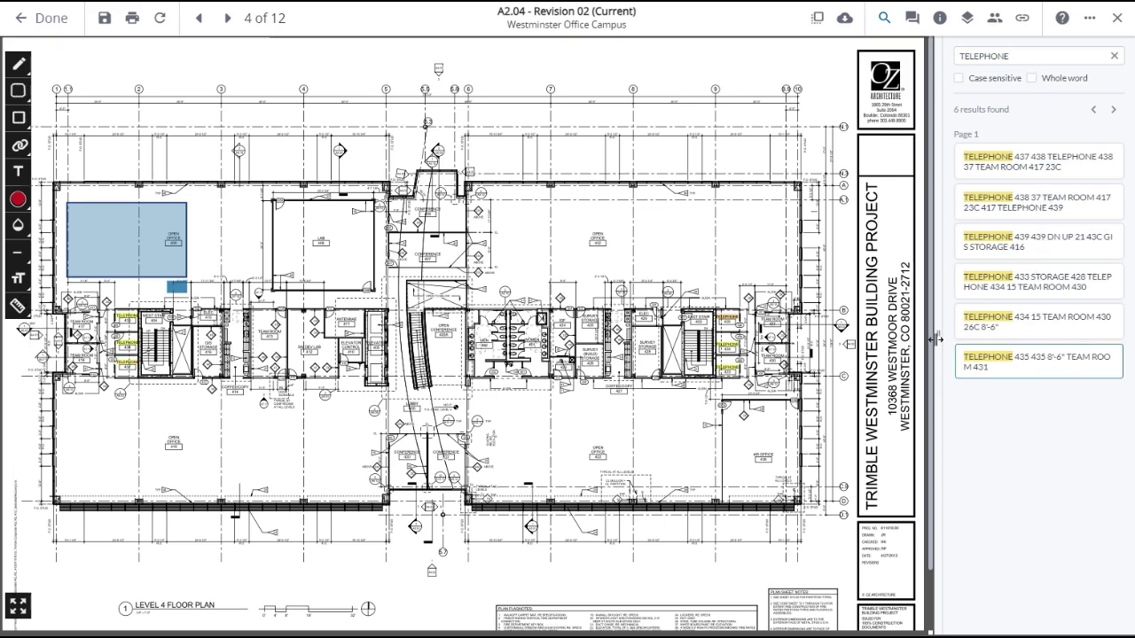
scroll(860, 335, "up", 3)
scroll(860, 335, "up", 2)
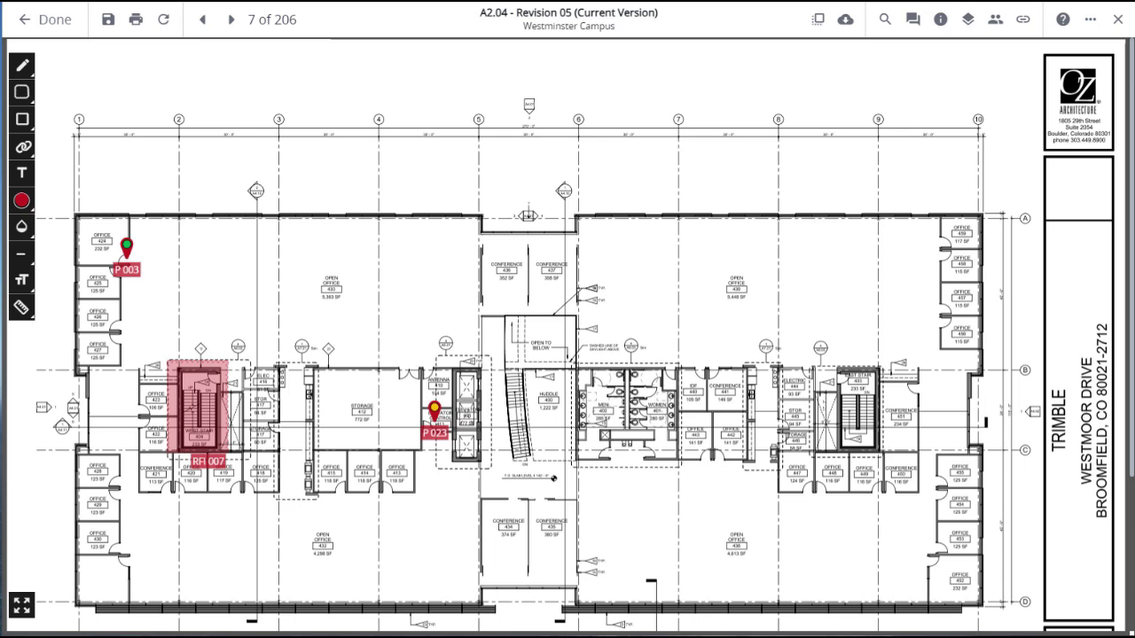
Step: Show the comments on A2.04 - Revision 05 and examine the available sort and filter options
left_click(911, 19)
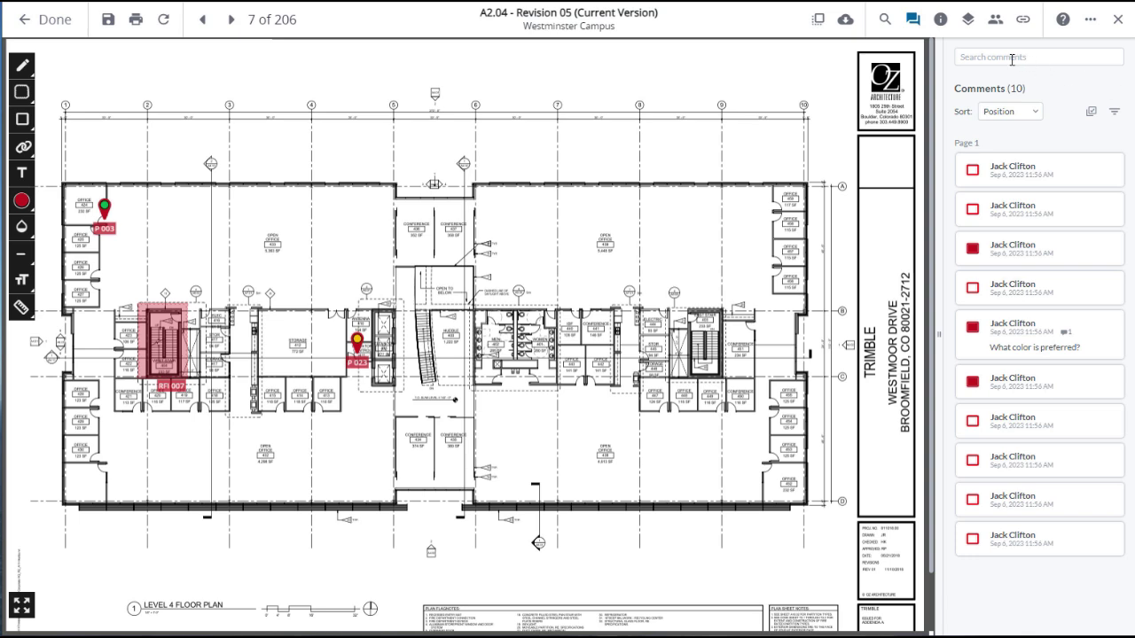
left_click(1031, 113)
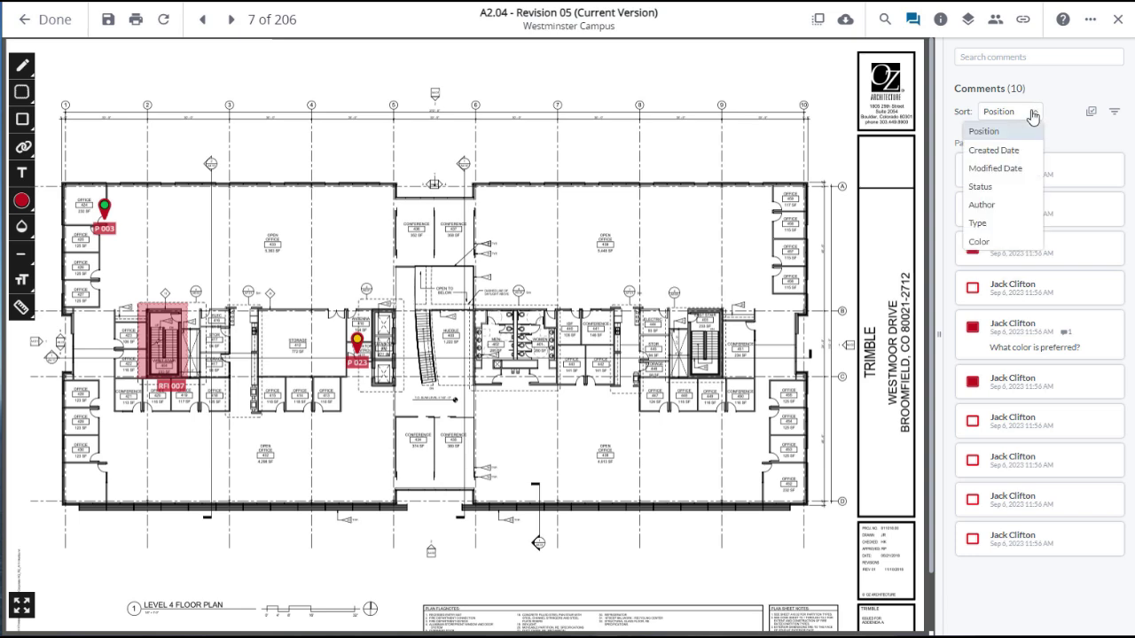
left_click(1059, 118)
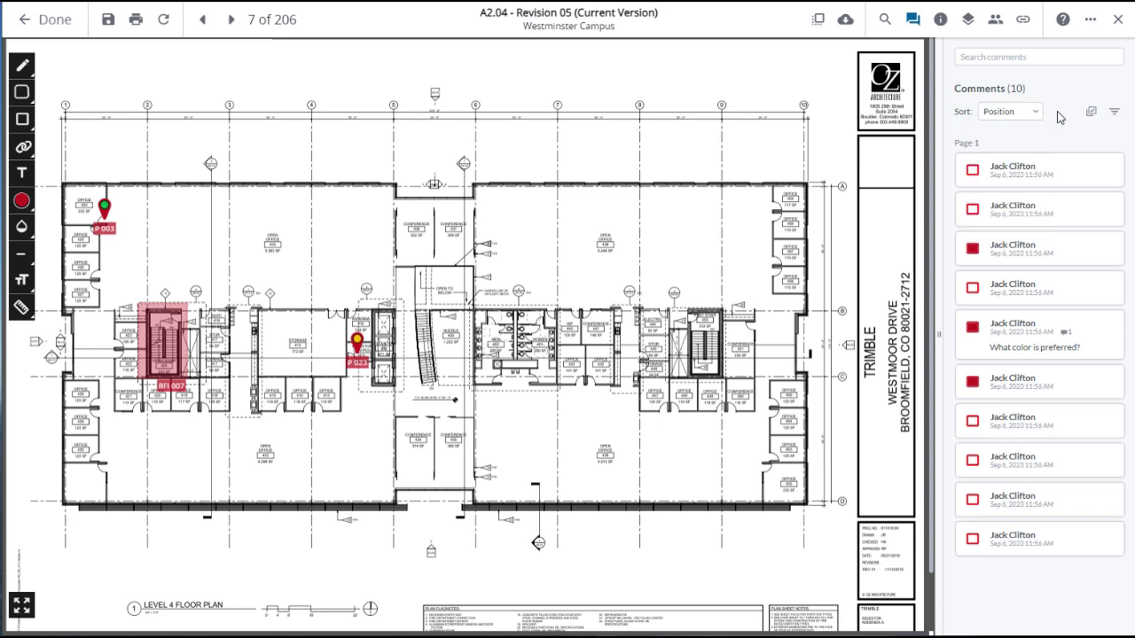
left_click(1115, 114)
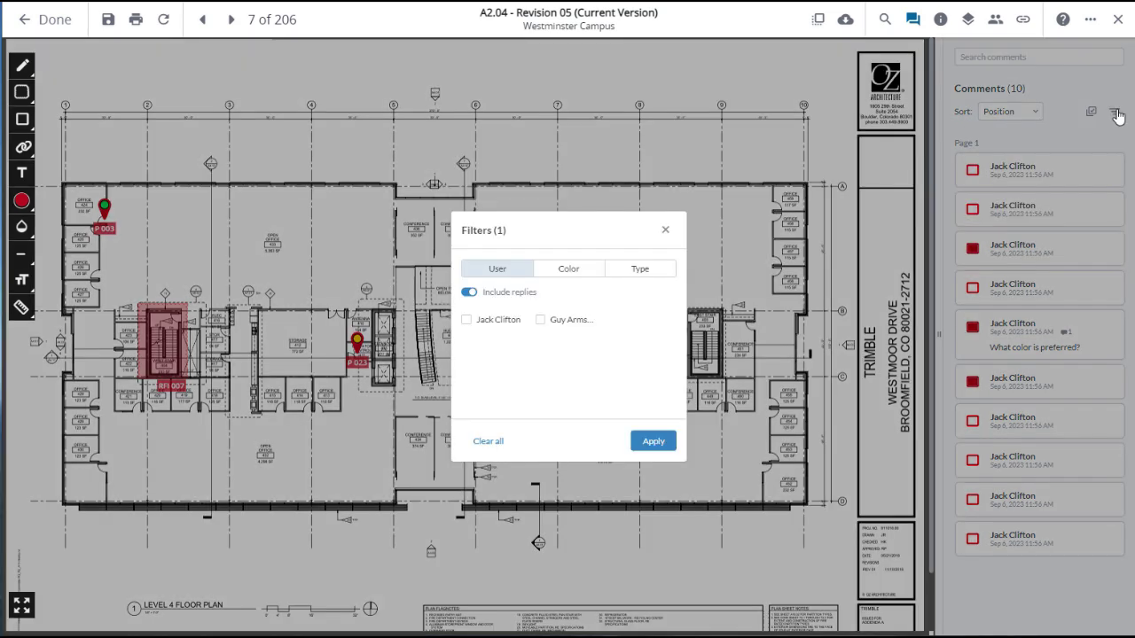
left_click(665, 230)
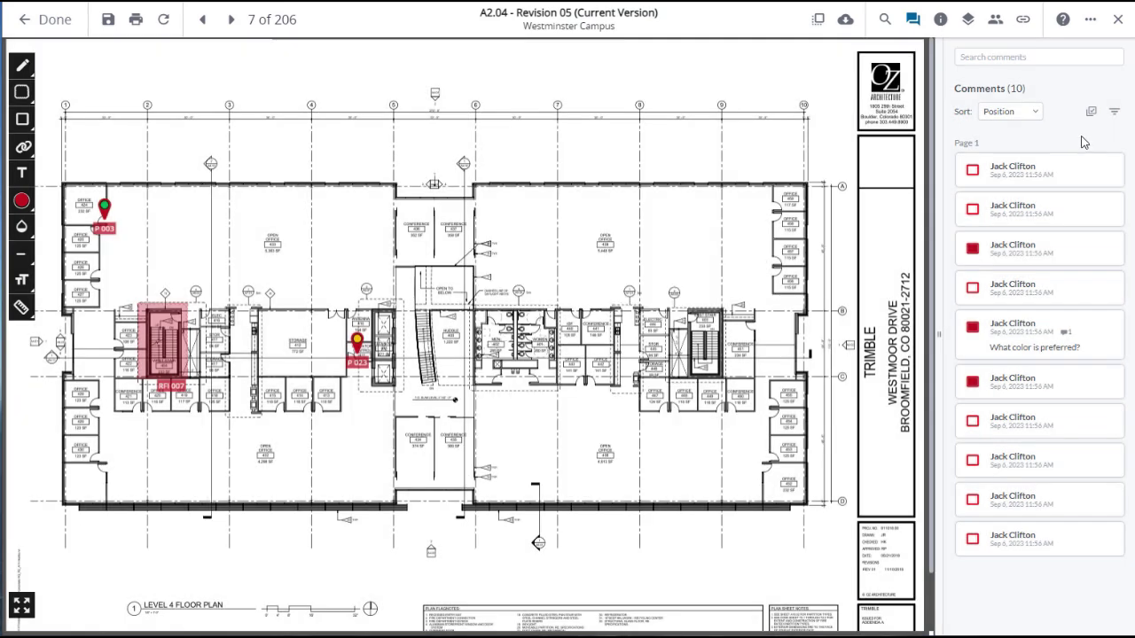
Step: Select the first three comments in multi-select mode, clear the selection, and leave the mode
left_click(1090, 111)
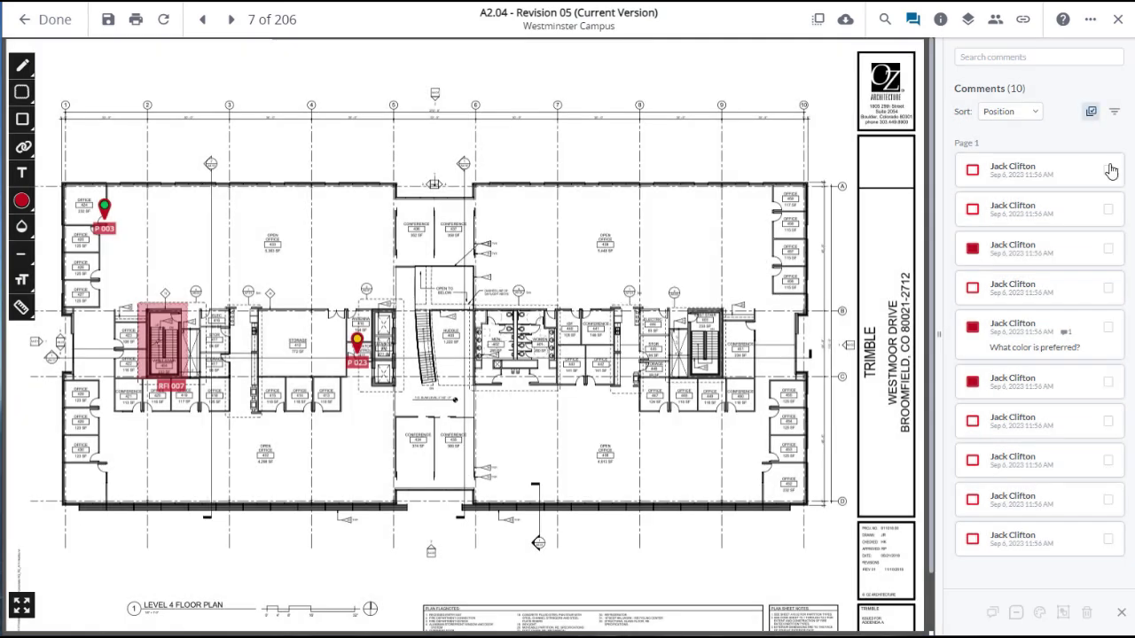
left_click(1108, 169)
left_click(1108, 209)
left_click(1108, 249)
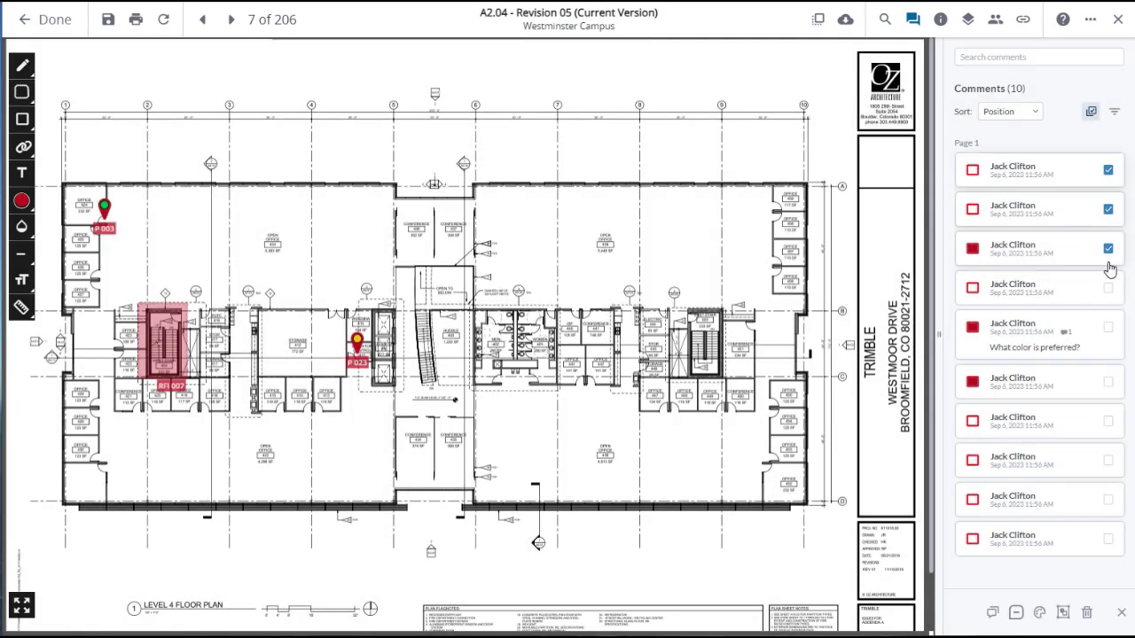
left_click(1108, 249)
left_click(1108, 210)
left_click(1108, 170)
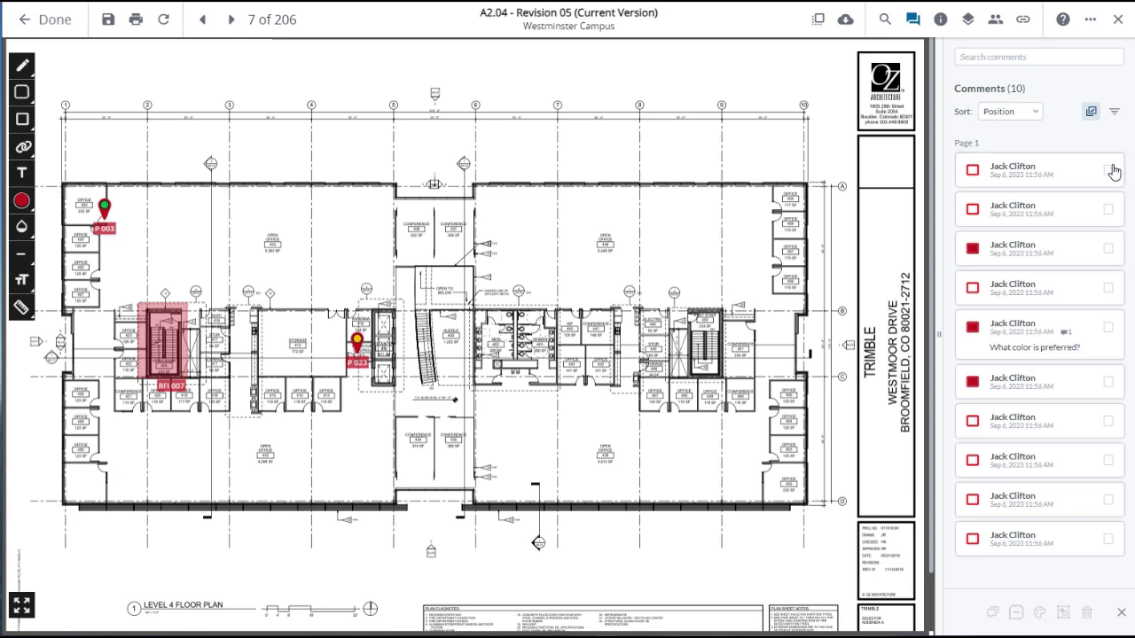
left_click(1090, 111)
Step: Add the reply "Need parts" to the third comment, set its status to None and save it
left_click(1086, 255)
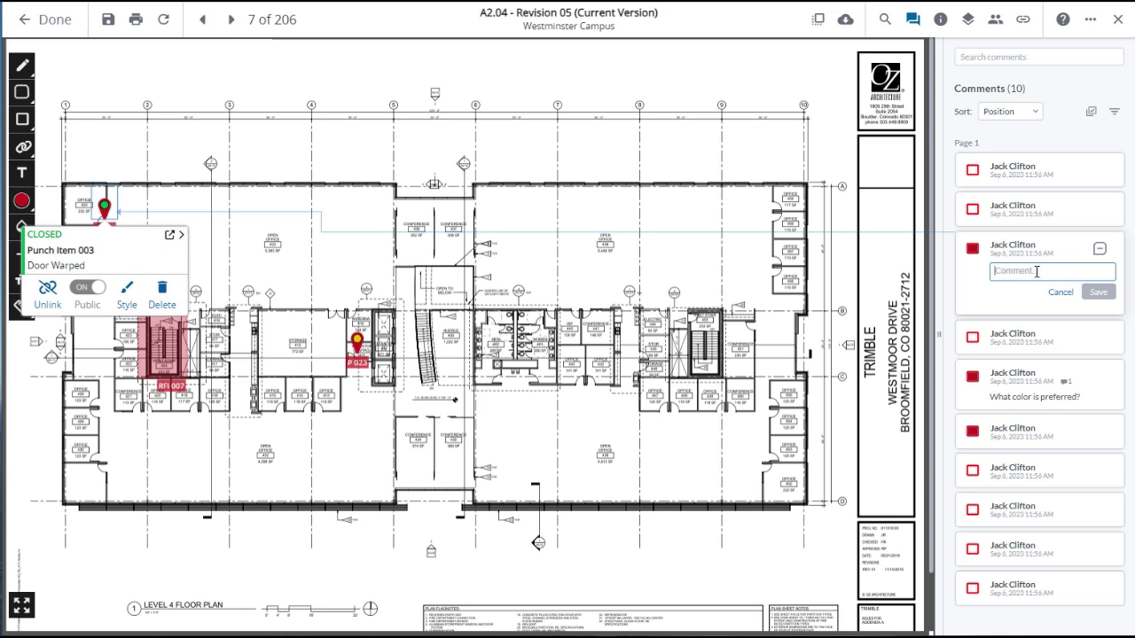
type("Need pa")
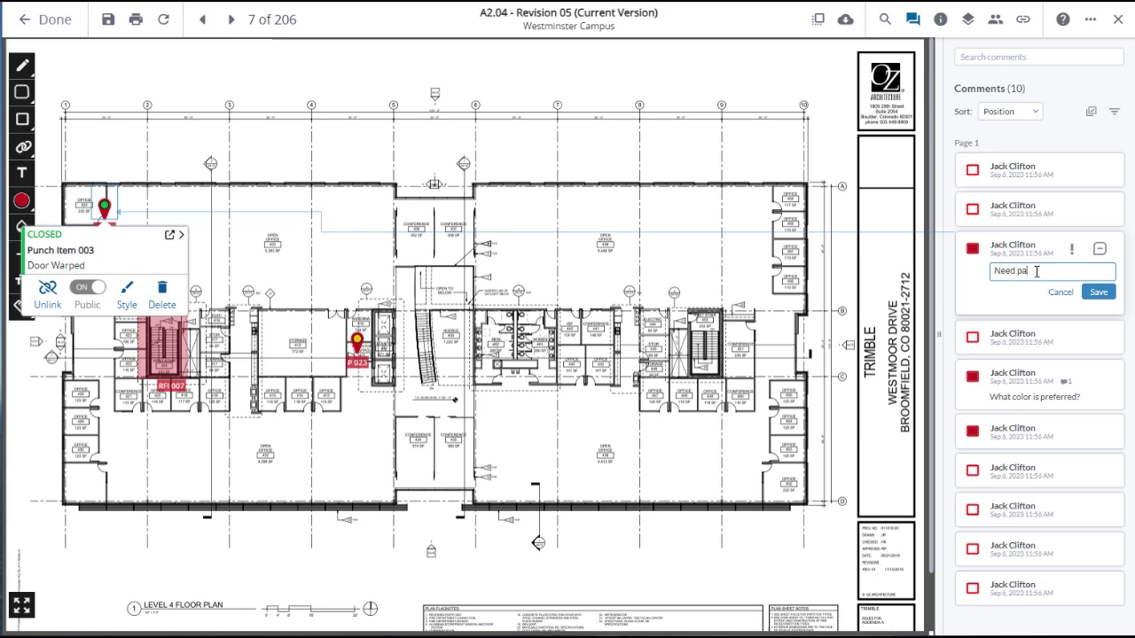
type("rts")
left_click(1101, 250)
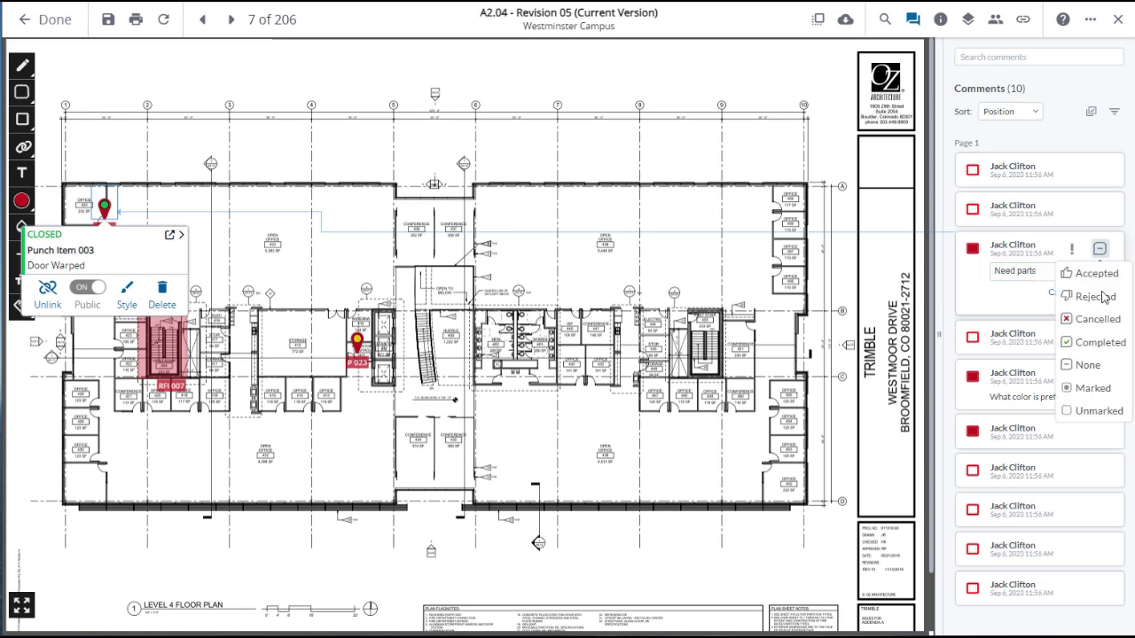
left_click(1085, 365)
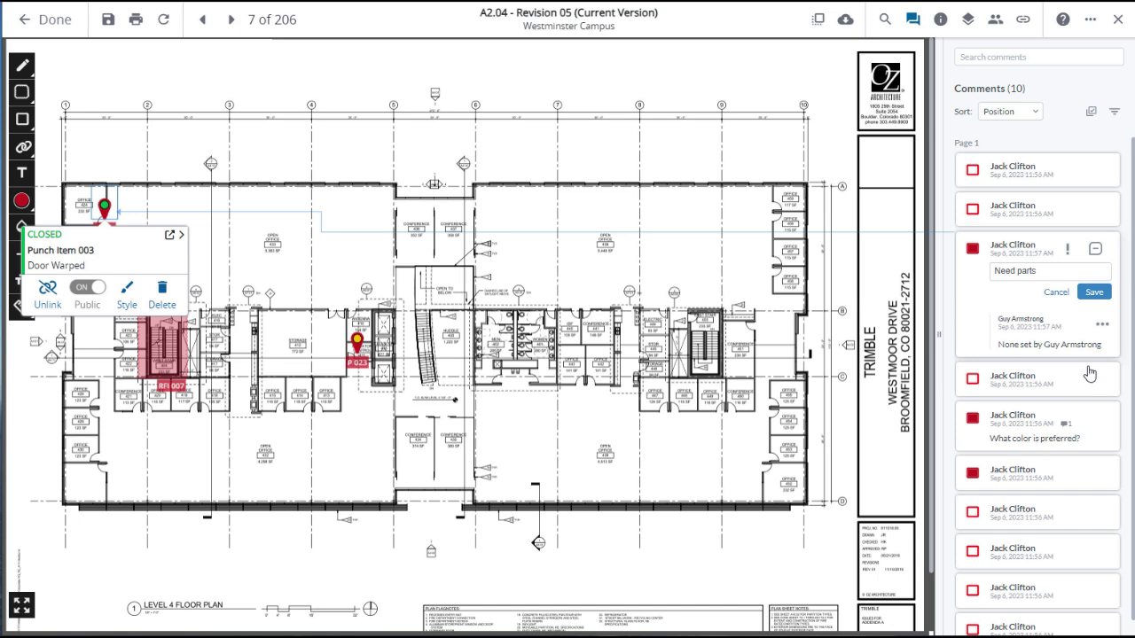
left_click(1093, 291)
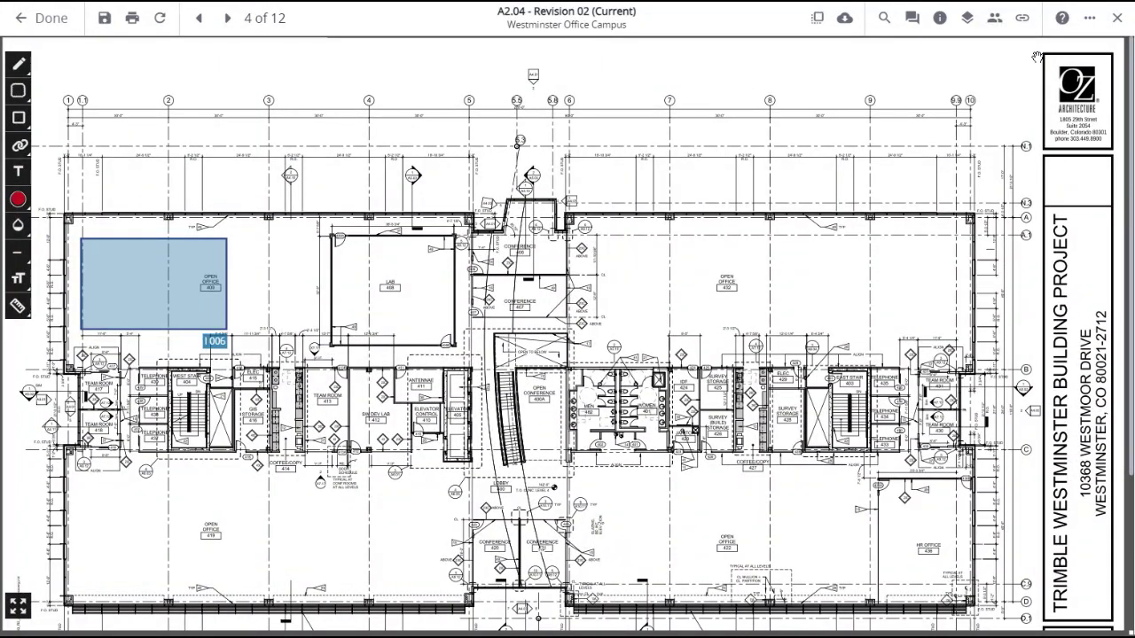
Step: Show the drawing information for A2.04 - Revision 02 and examine the status, version, discipline and location choices
left_click(940, 19)
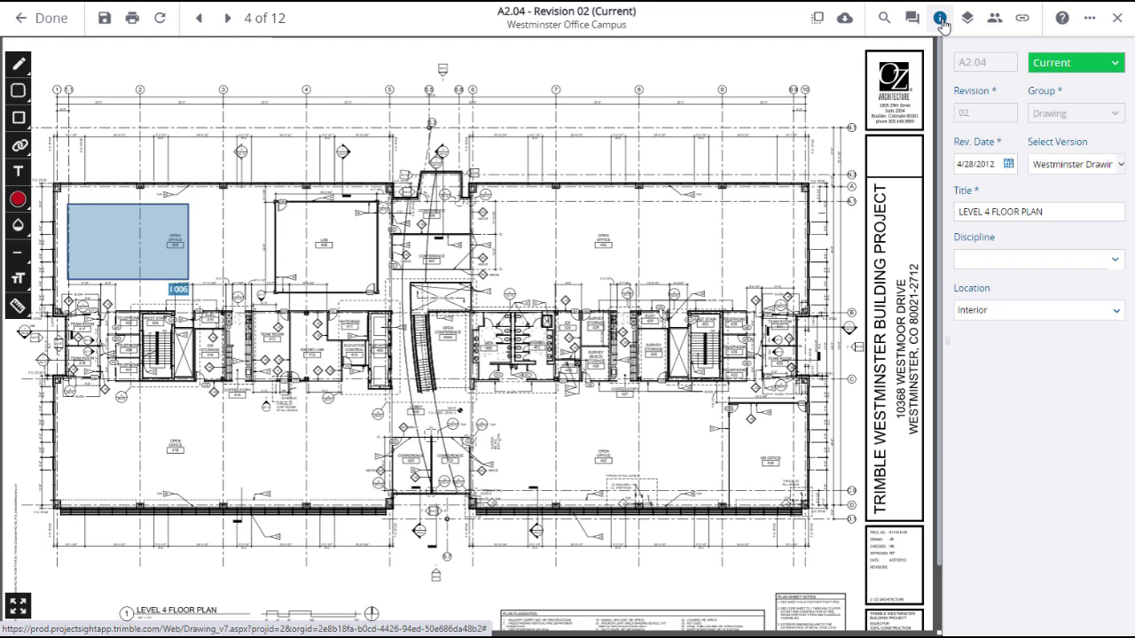
left_click(1119, 65)
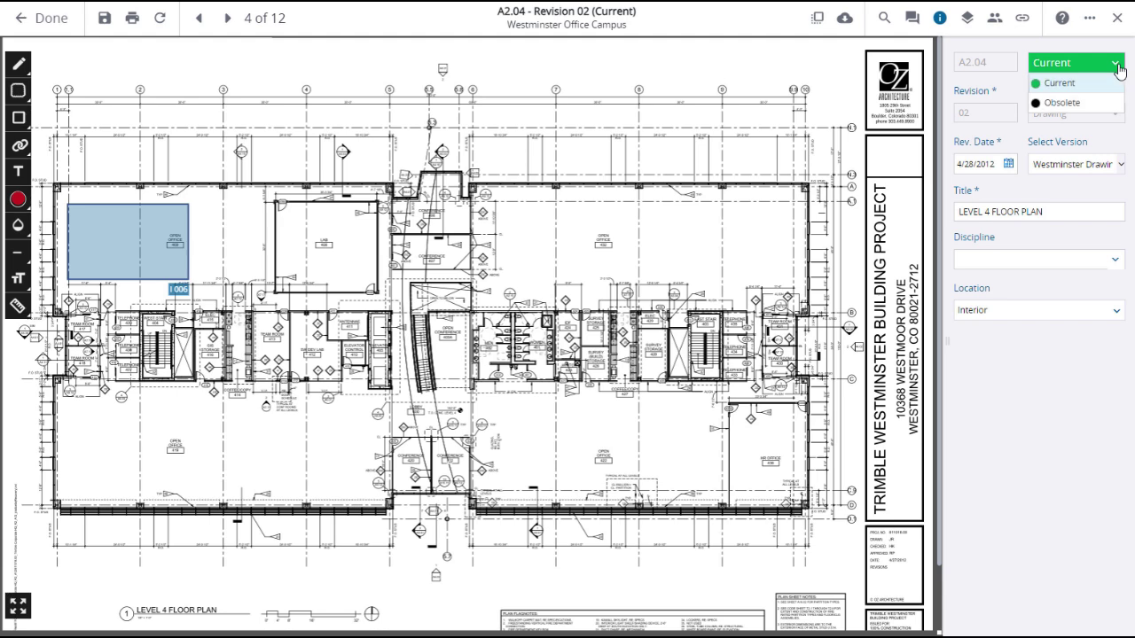
left_click(1089, 85)
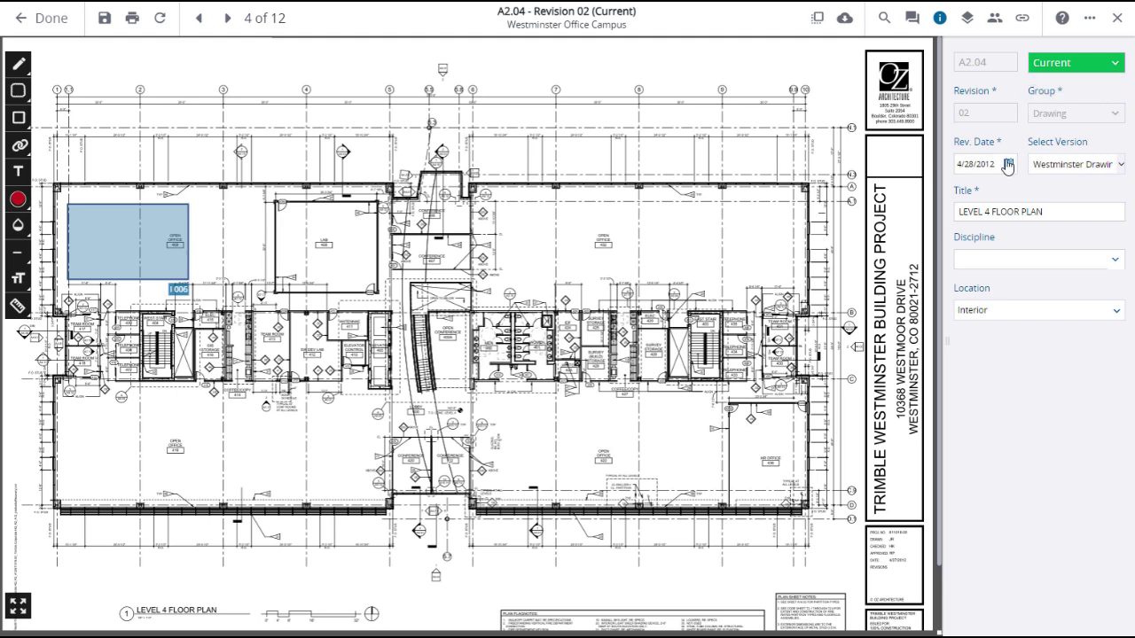
left_click(1119, 166)
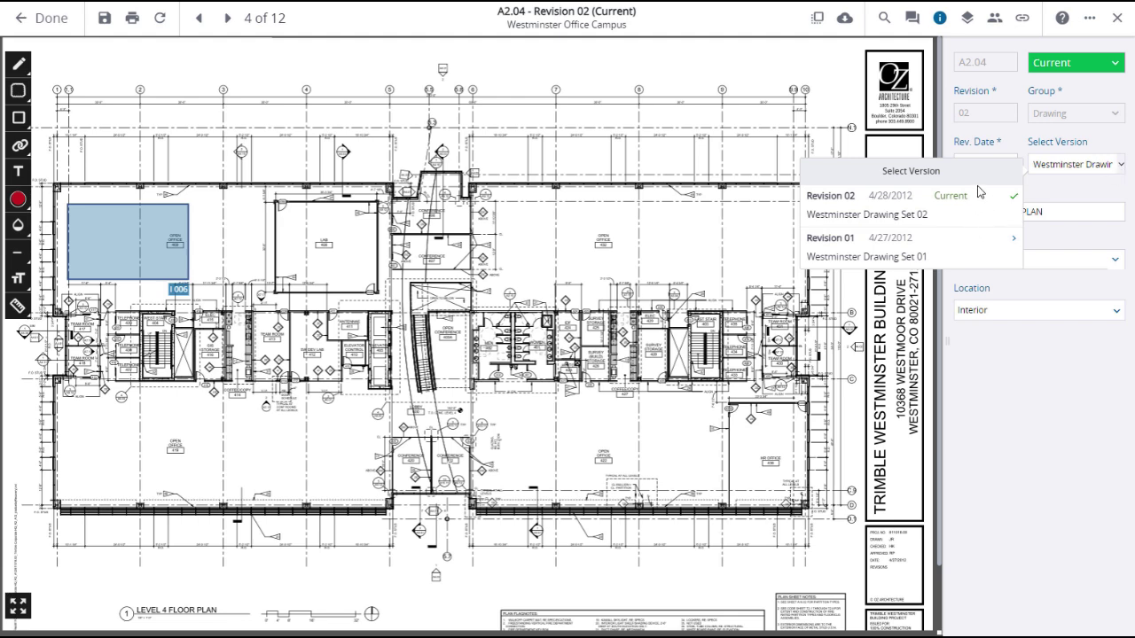
left_click(1080, 186)
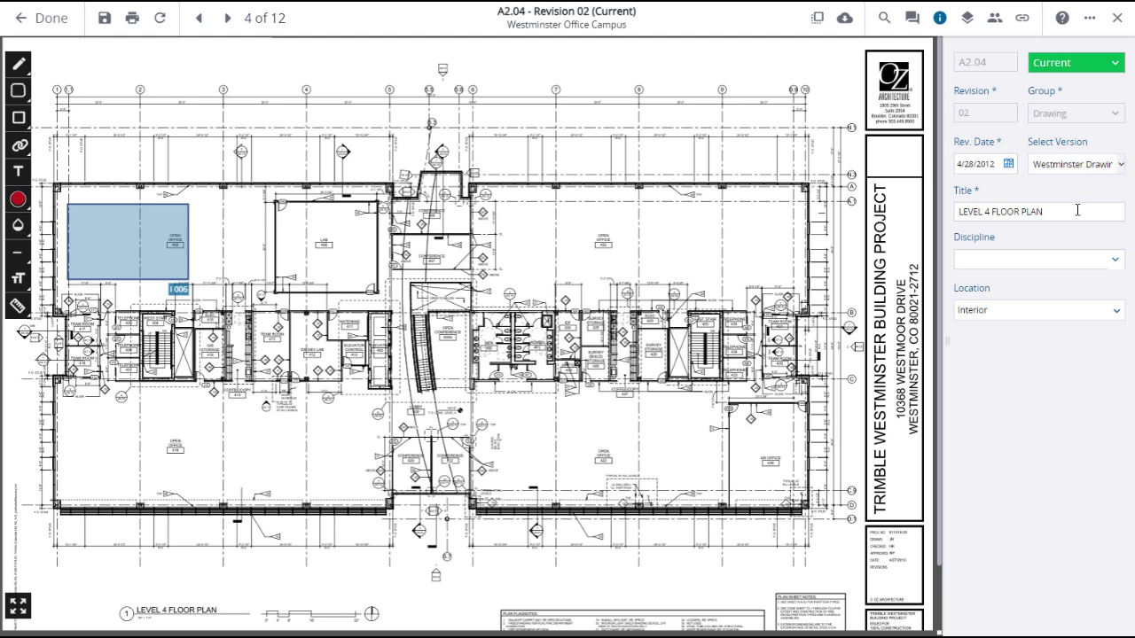
left_click(1115, 262)
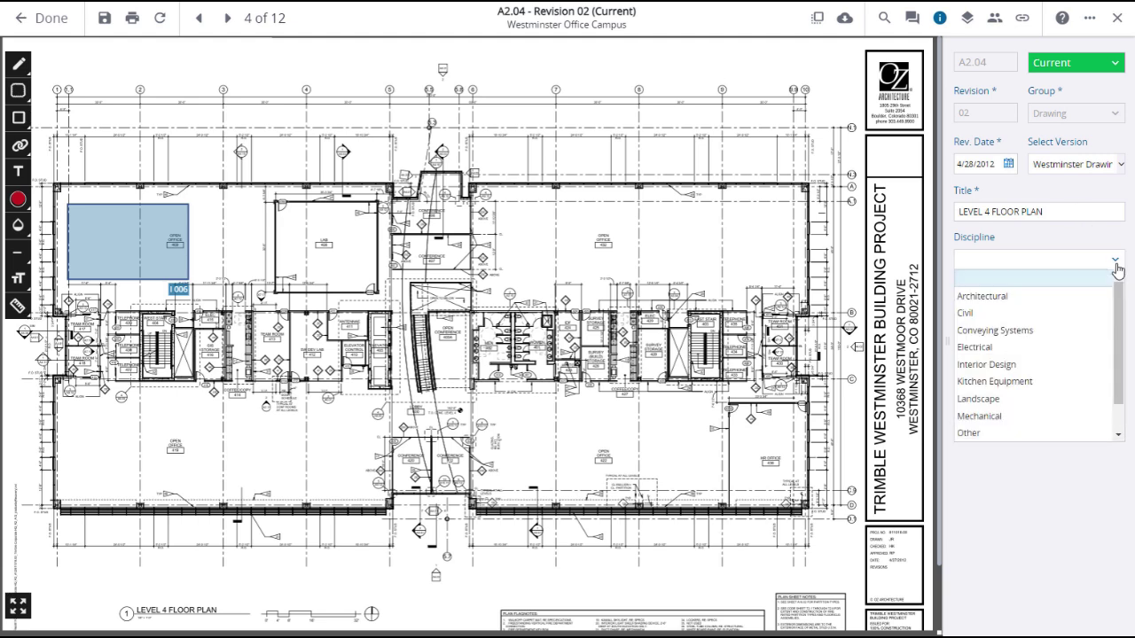
left_click(1116, 264)
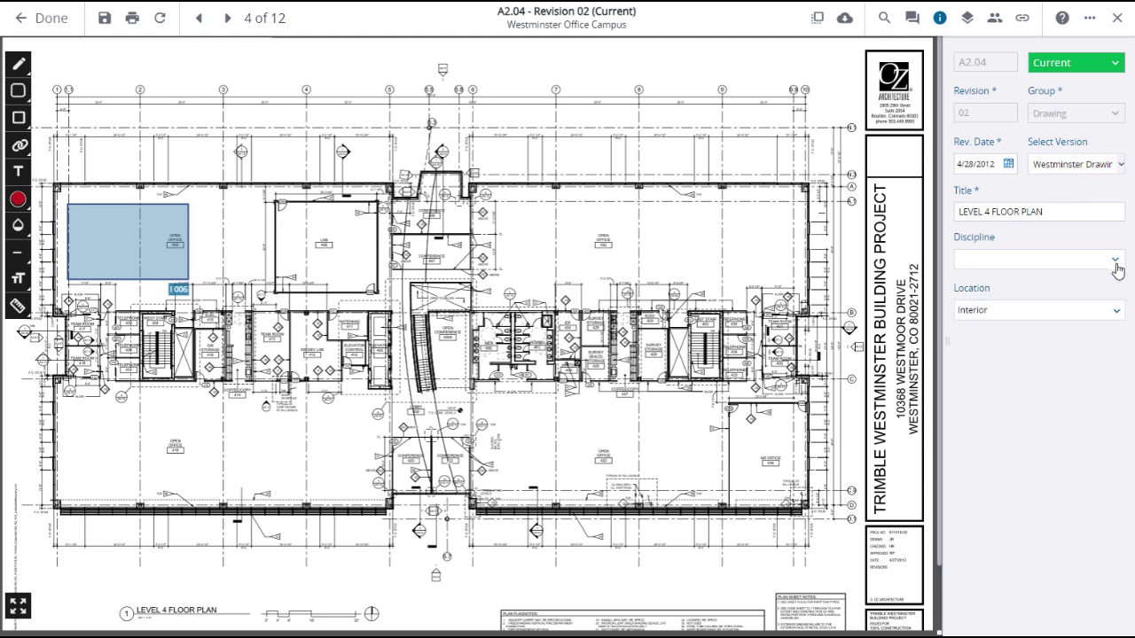
left_click(1116, 312)
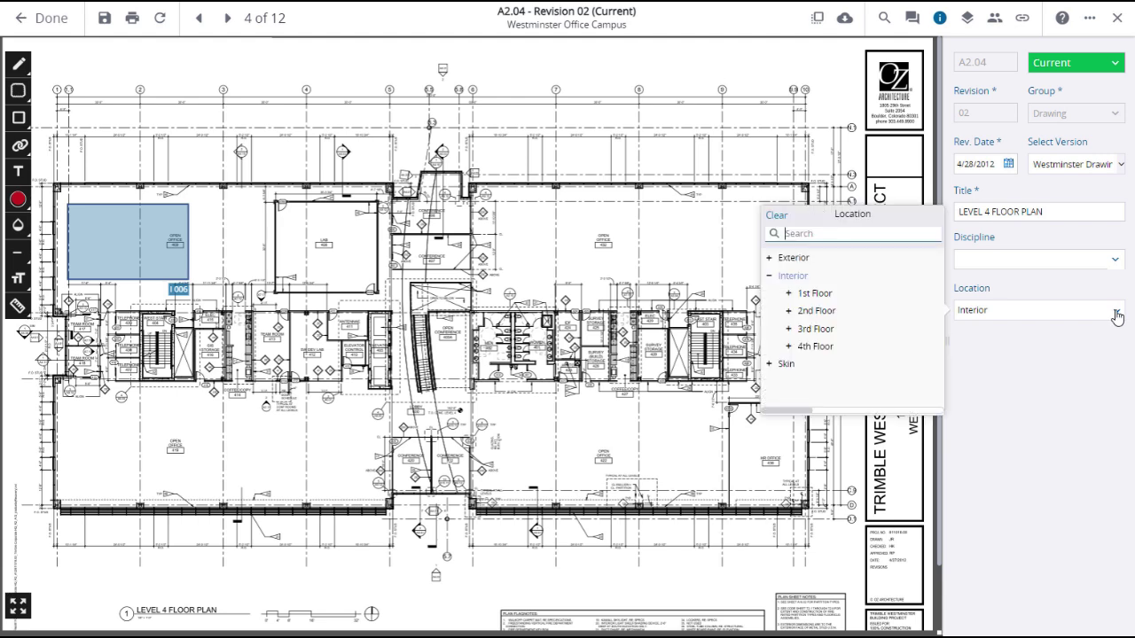
left_click(1032, 358)
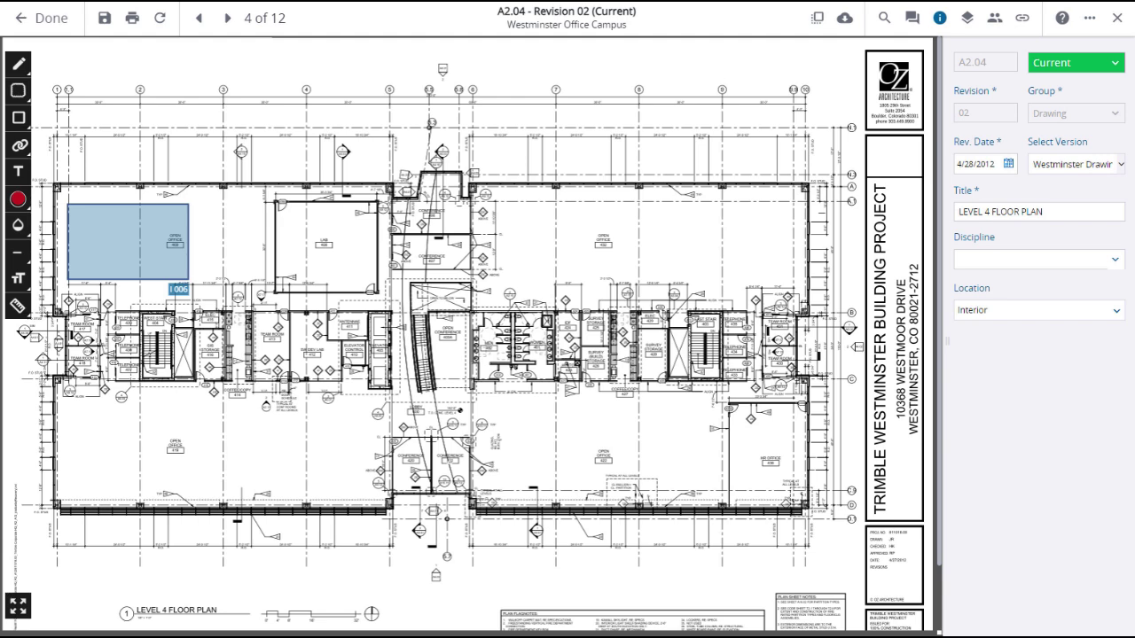
Step: Show the annotation filter settings and switch all annotations off and back on
left_click(967, 19)
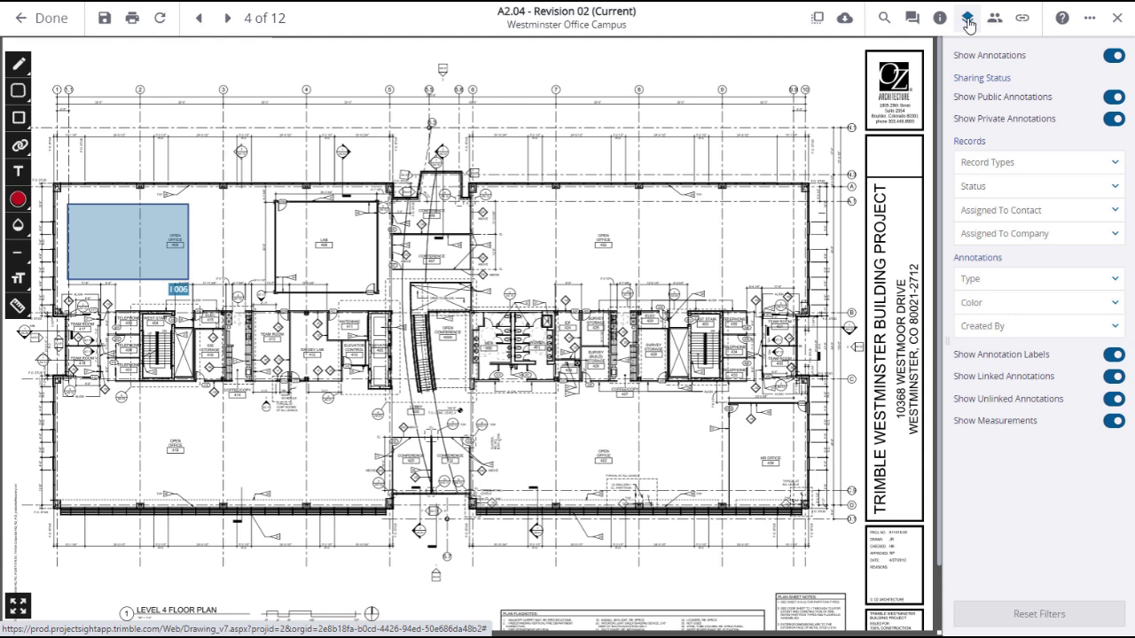
left_click(1111, 57)
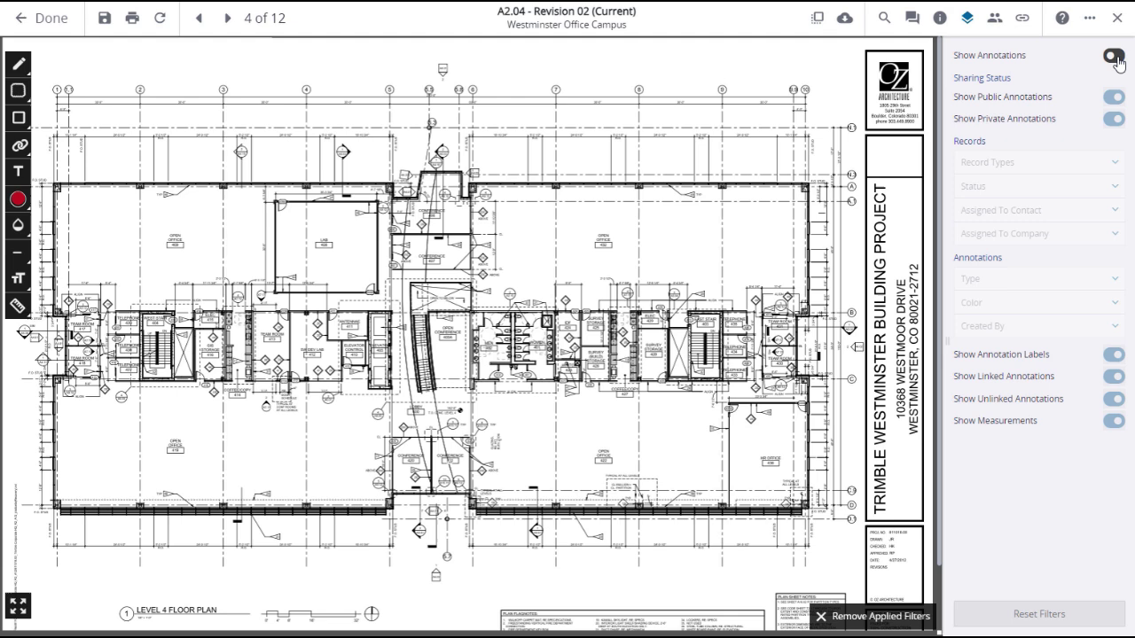
left_click(1114, 57)
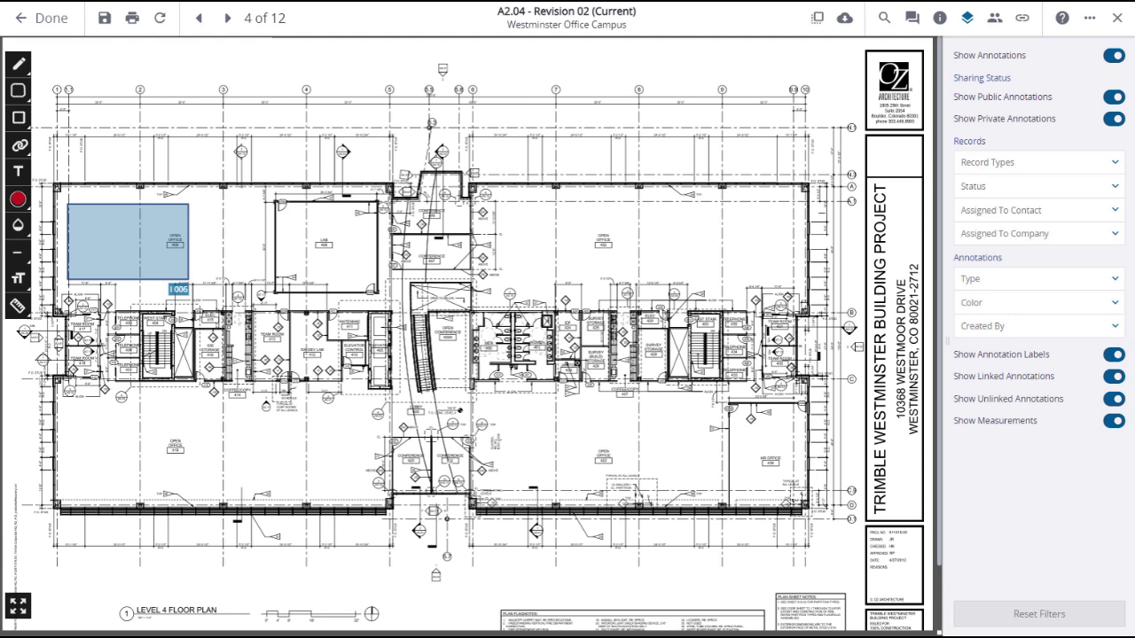
Step: Filter the drawing's linked records to the Issue record type
left_click(1115, 164)
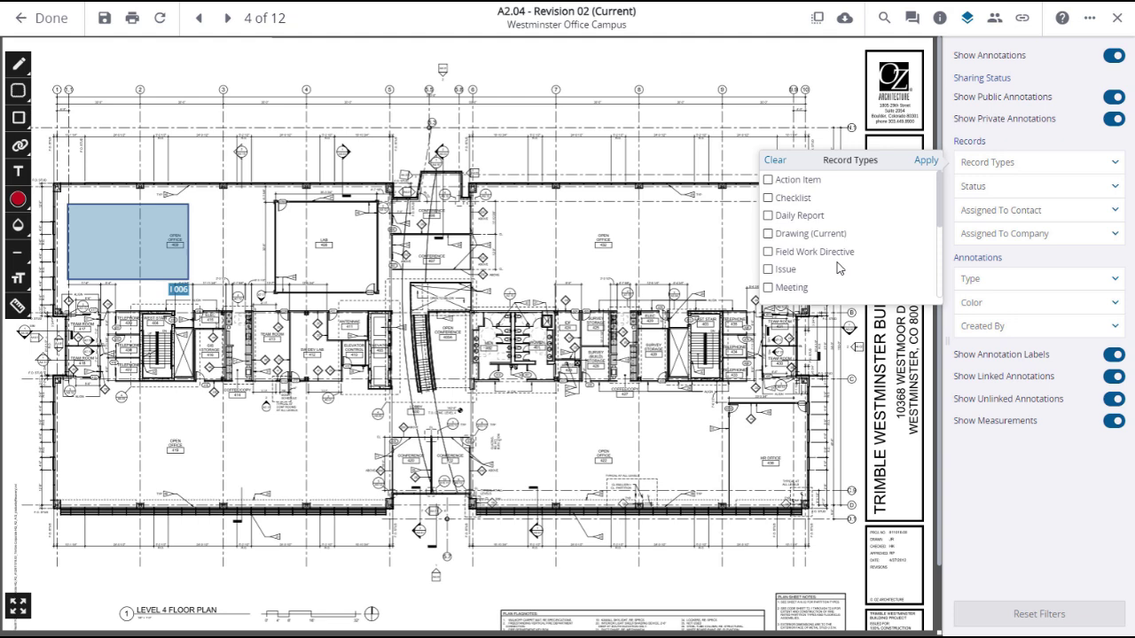
left_click(770, 270)
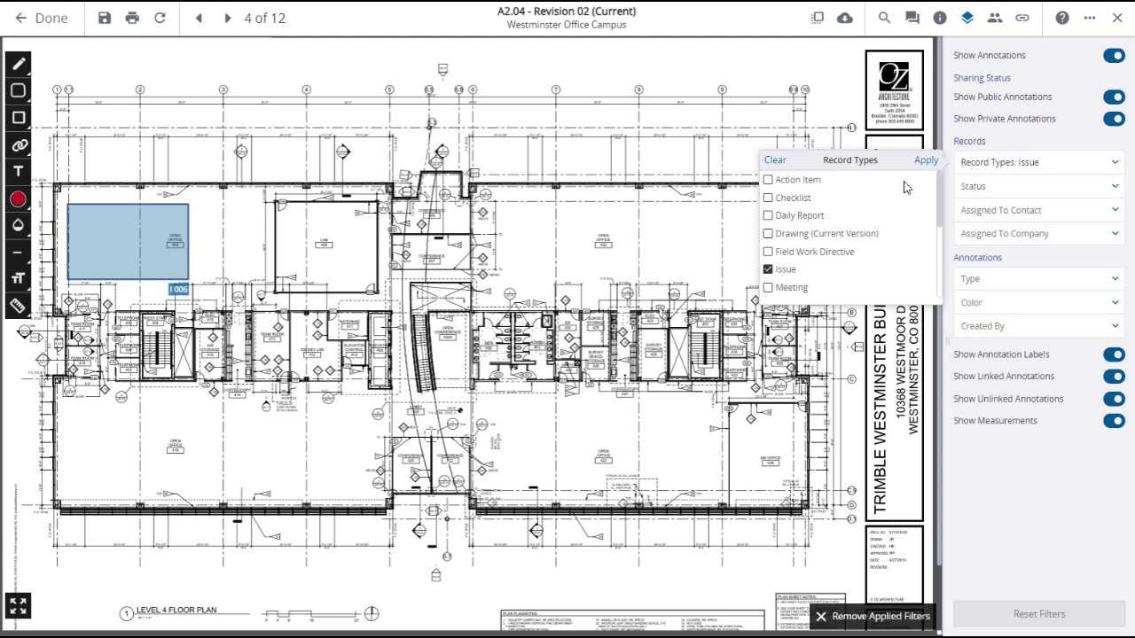
left_click(924, 161)
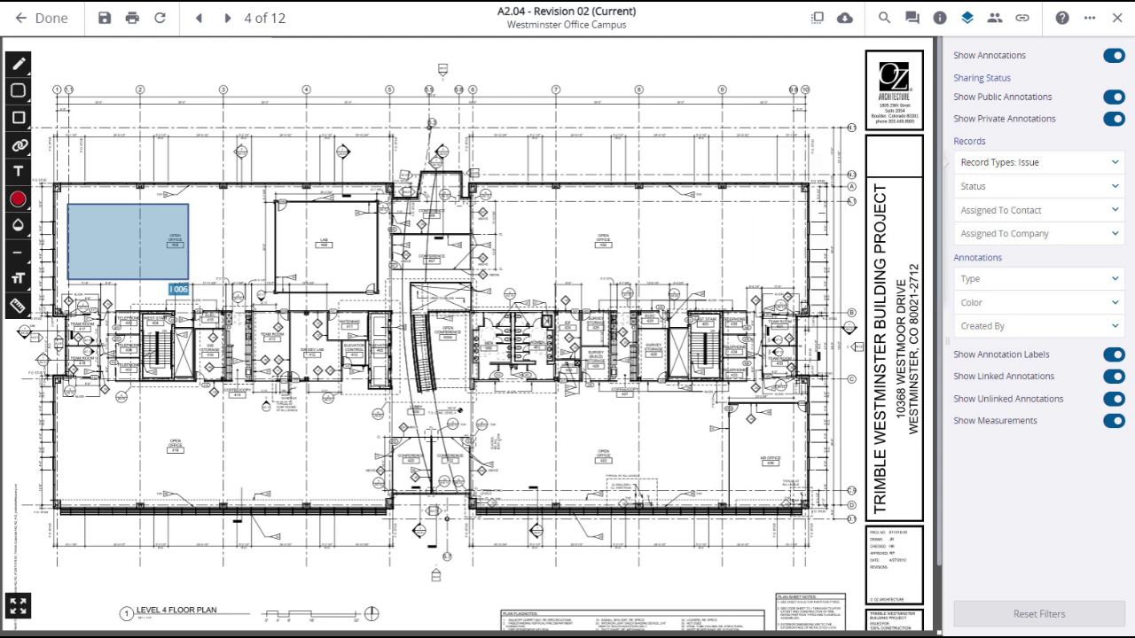
Step: Examine the remaining filter choices for record status, assigned contact and company, and annotation type, color and creator
left_click(1115, 190)
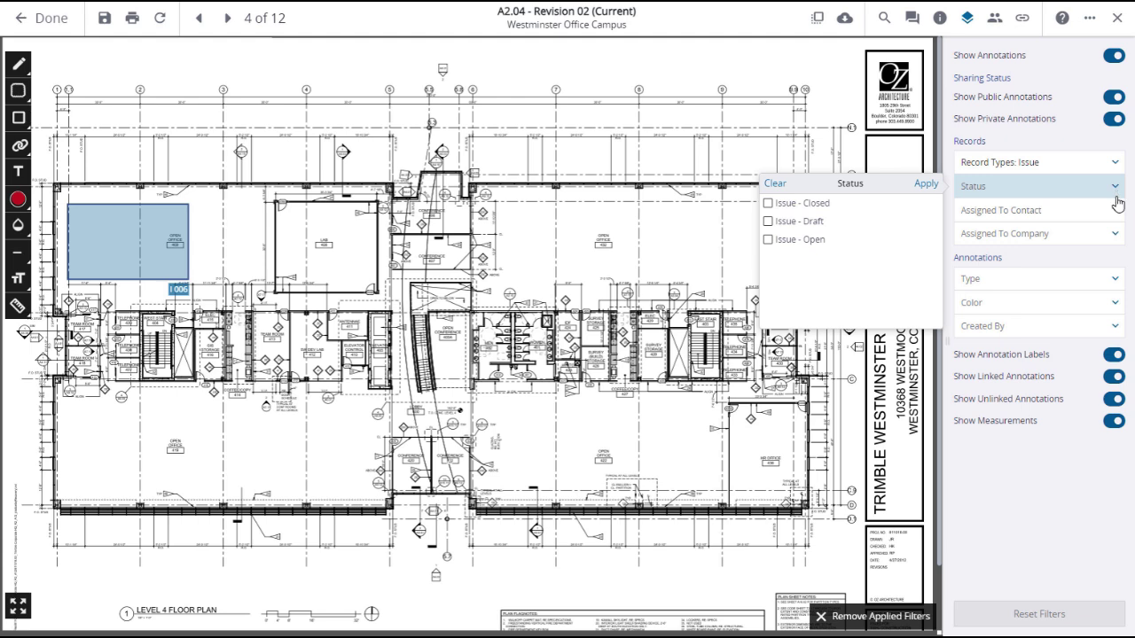
left_click(1115, 212)
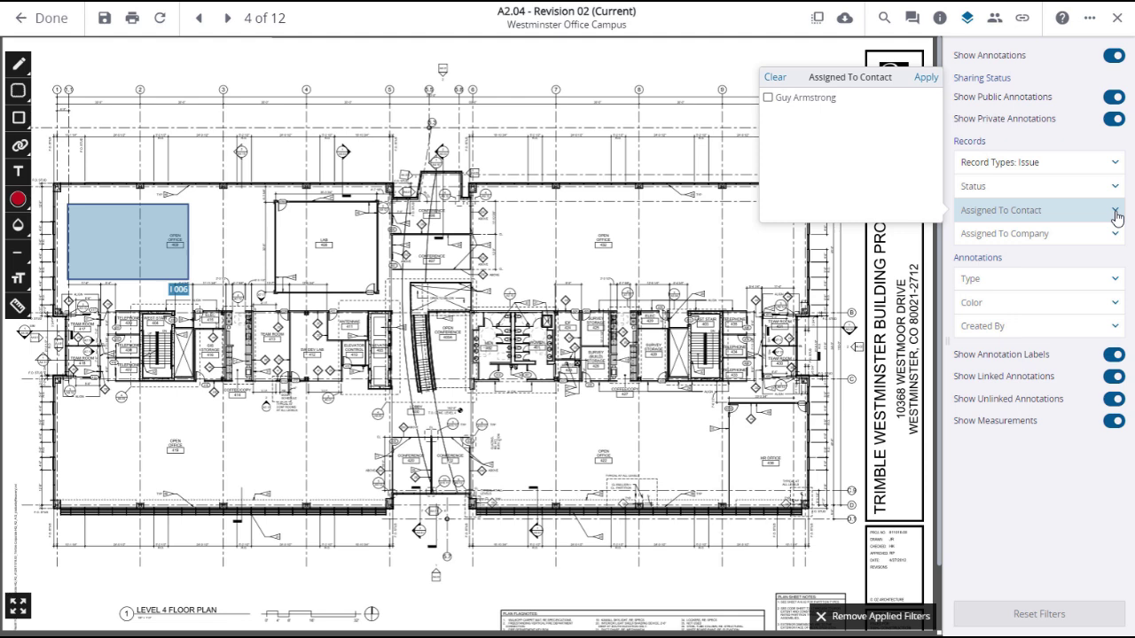
left_click(1116, 236)
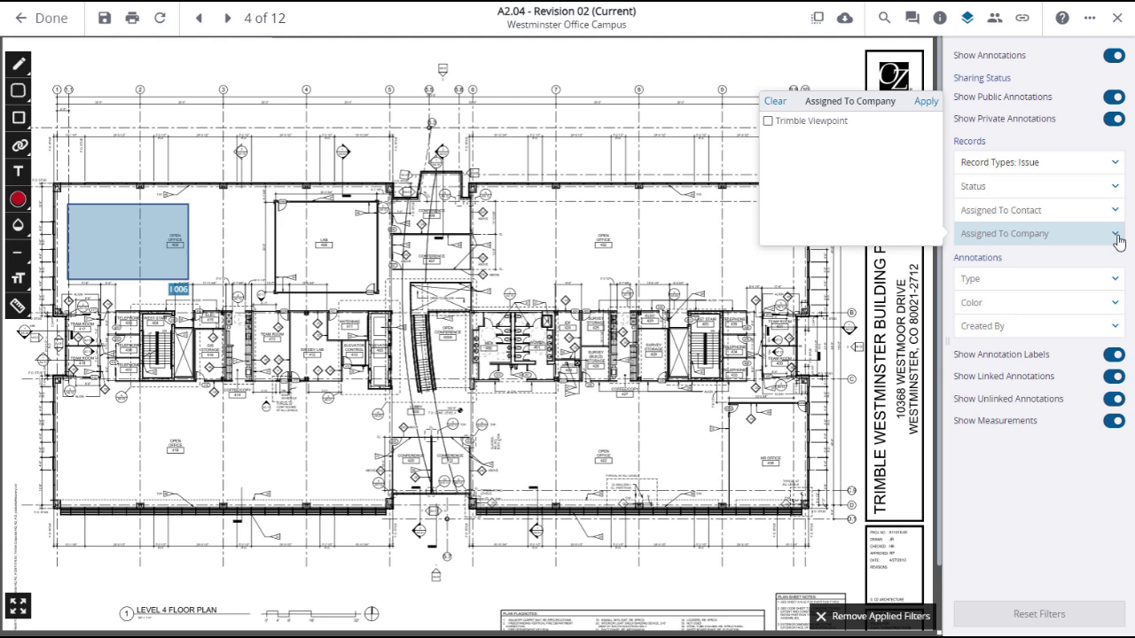
left_click(1115, 280)
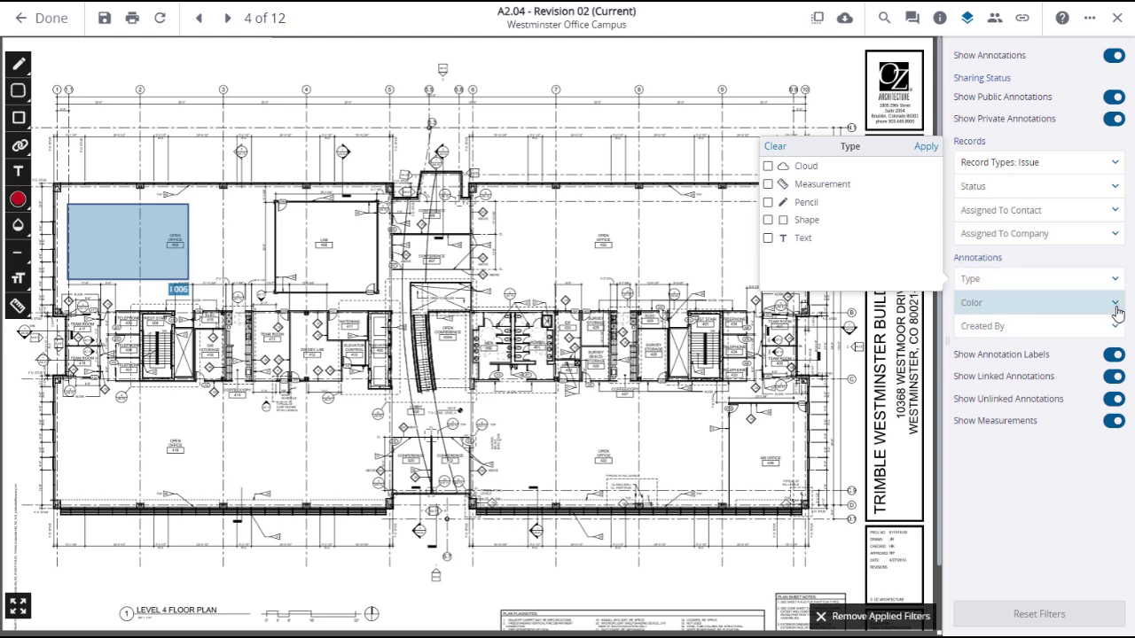
left_click(1116, 307)
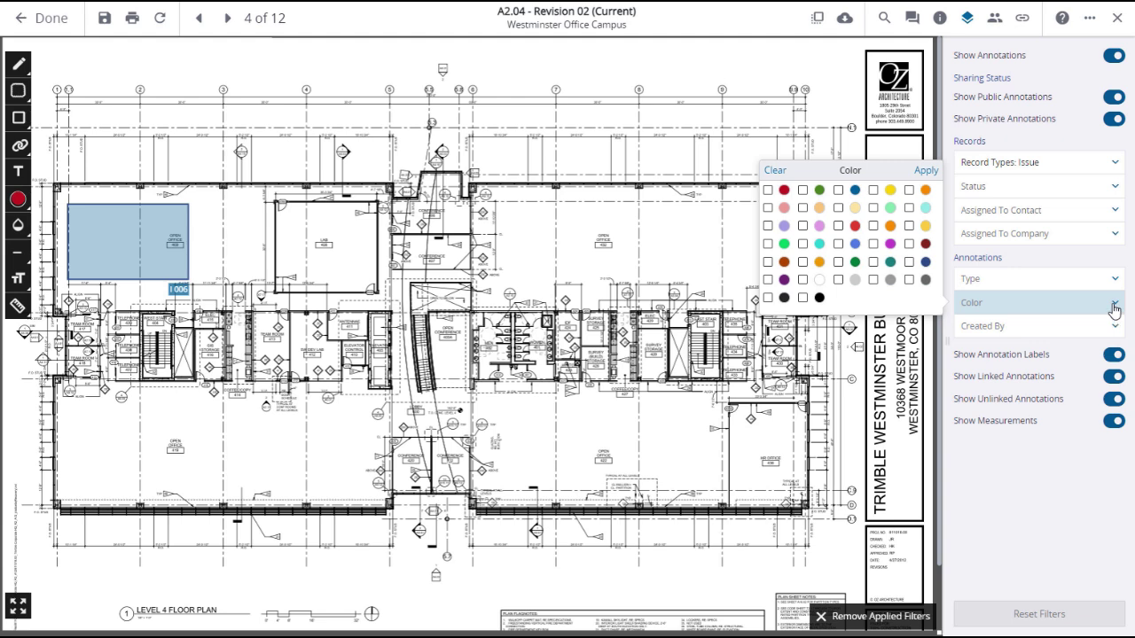
left_click(1116, 328)
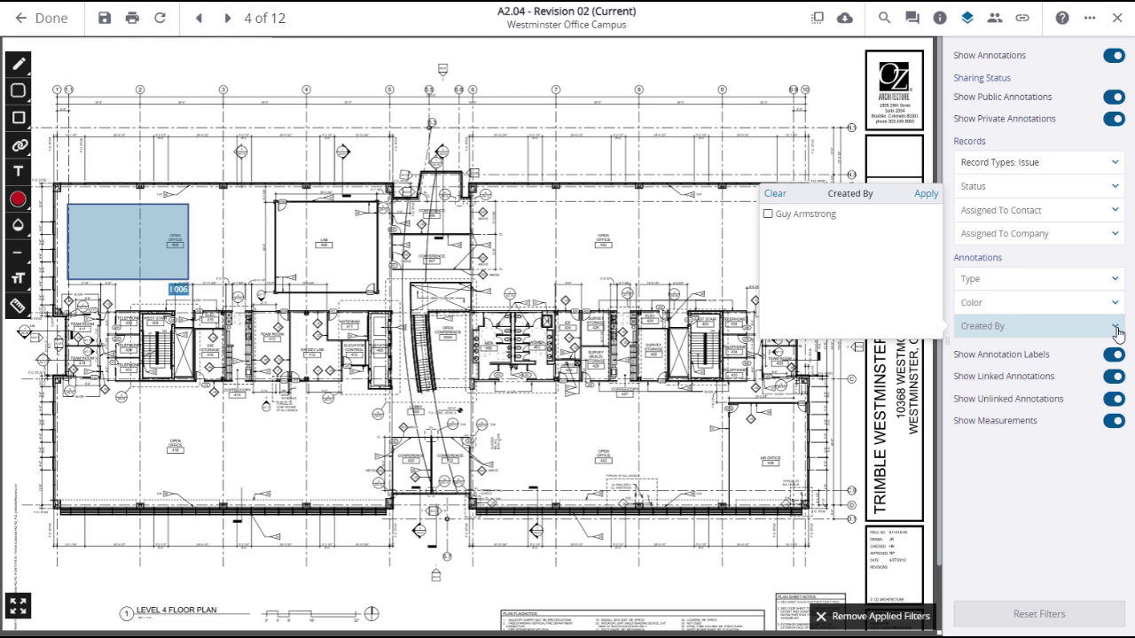
left_click(1068, 494)
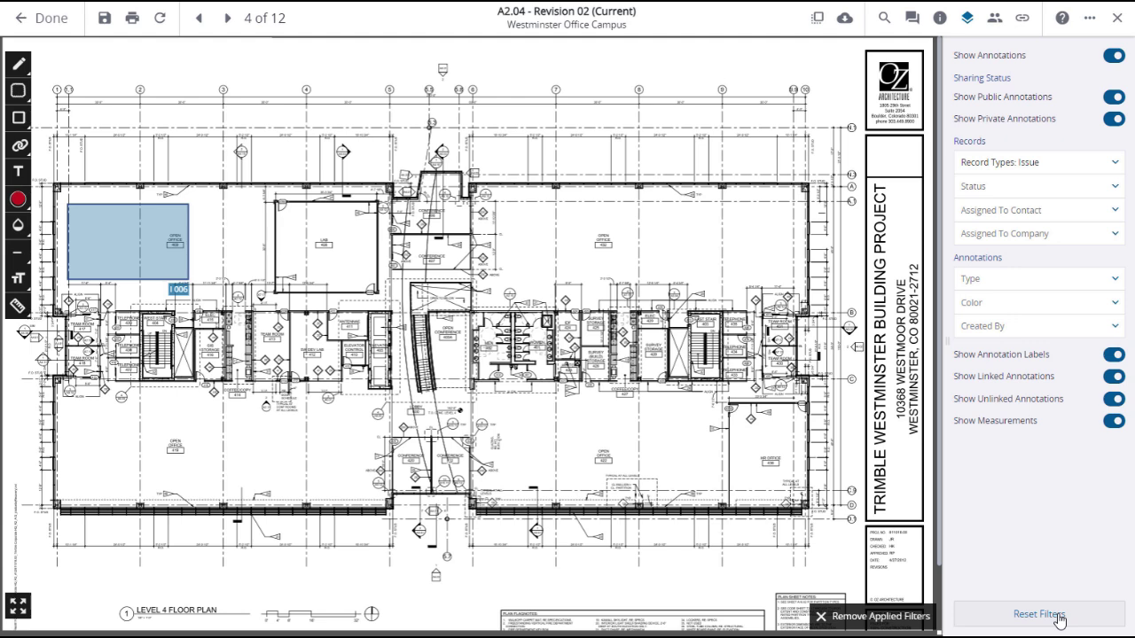
left_click(1060, 619)
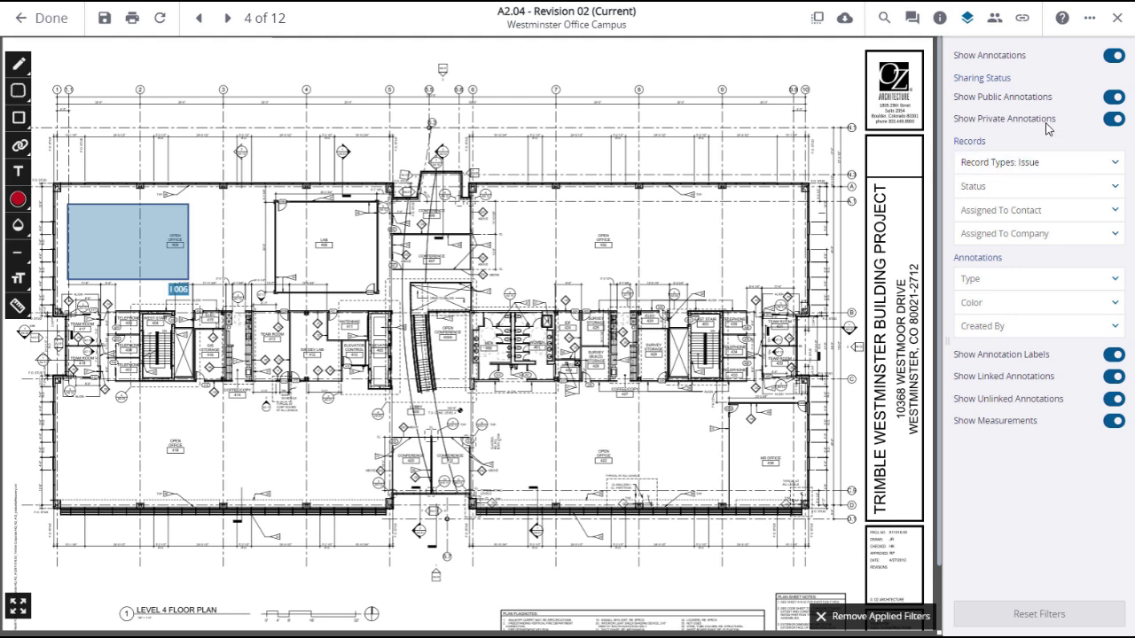
Step: Show the sharing details of A2.04 - Revision 02 and highlight the drawing's full link
left_click(994, 25)
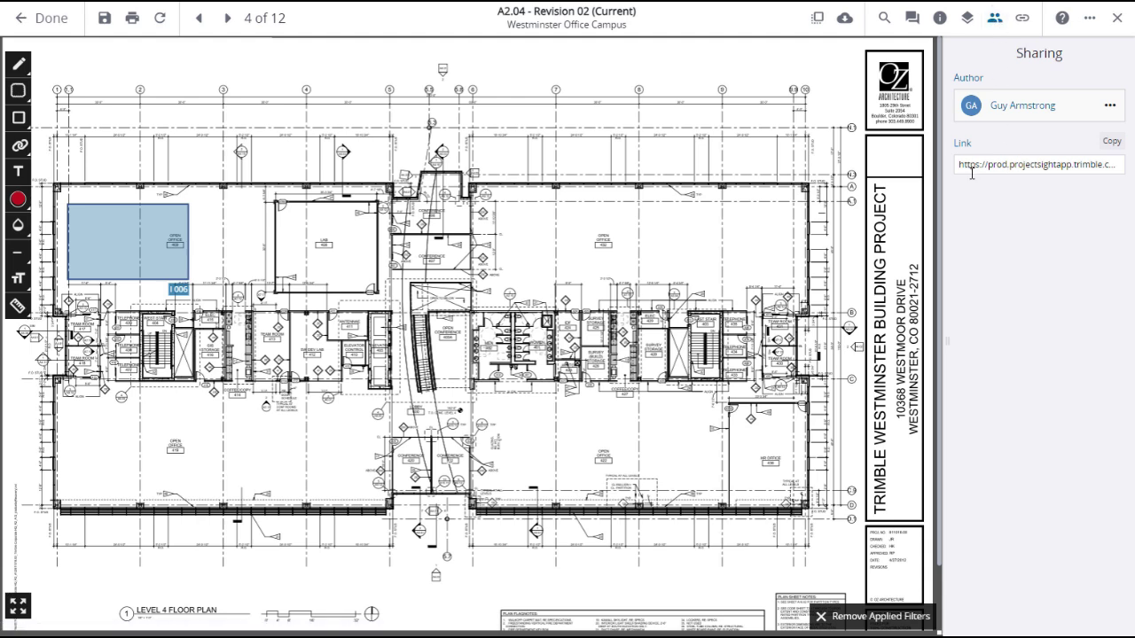
left_click_drag(958, 165, 1107, 165)
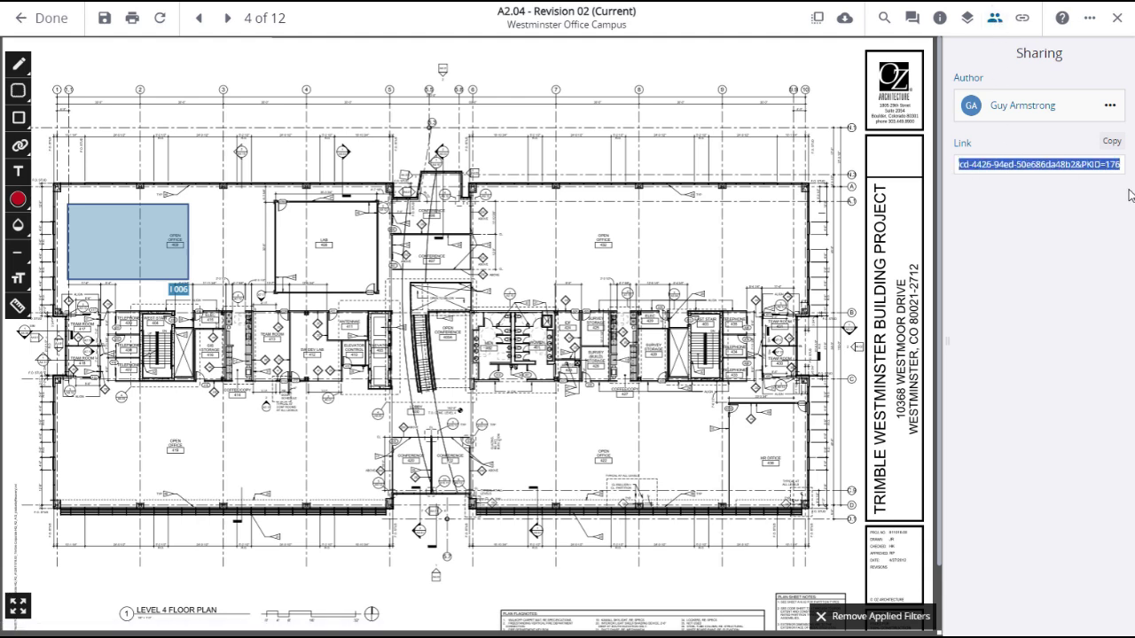
left_click(1089, 206)
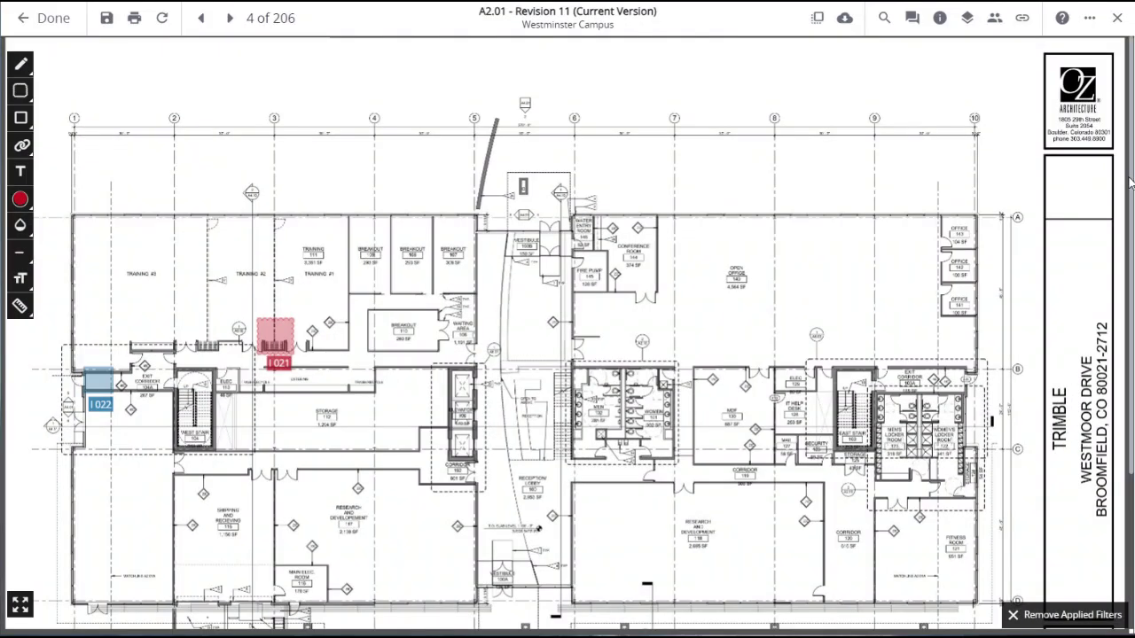
Step: Show the records linked to A2.01 - Revision 11 and locate Issue 021 on the plan
left_click(1022, 20)
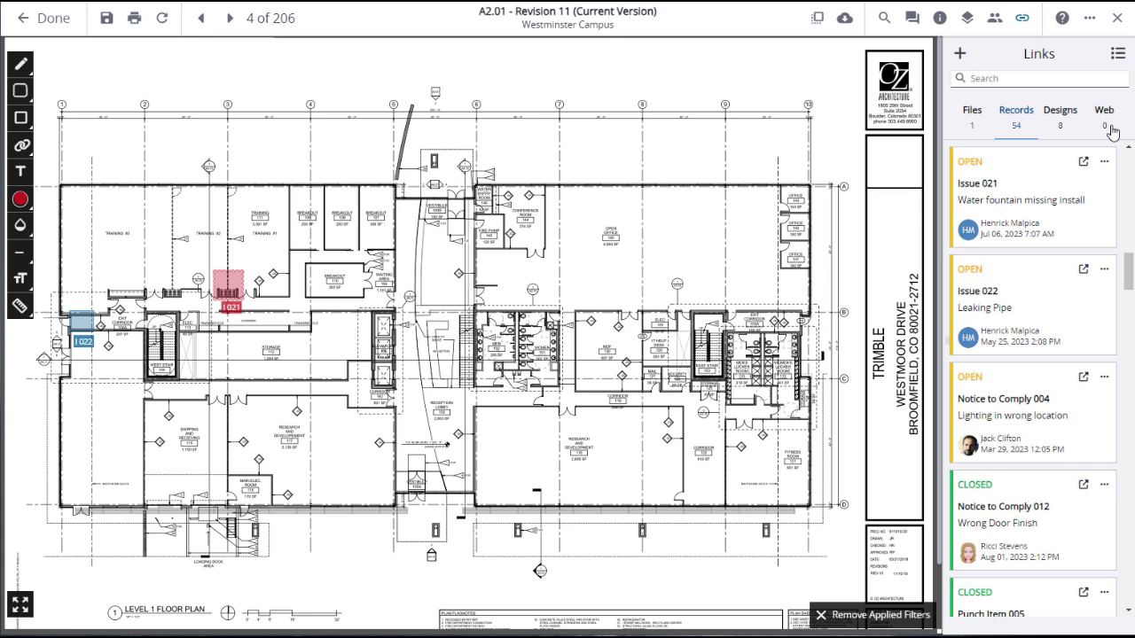
left_click(1021, 196)
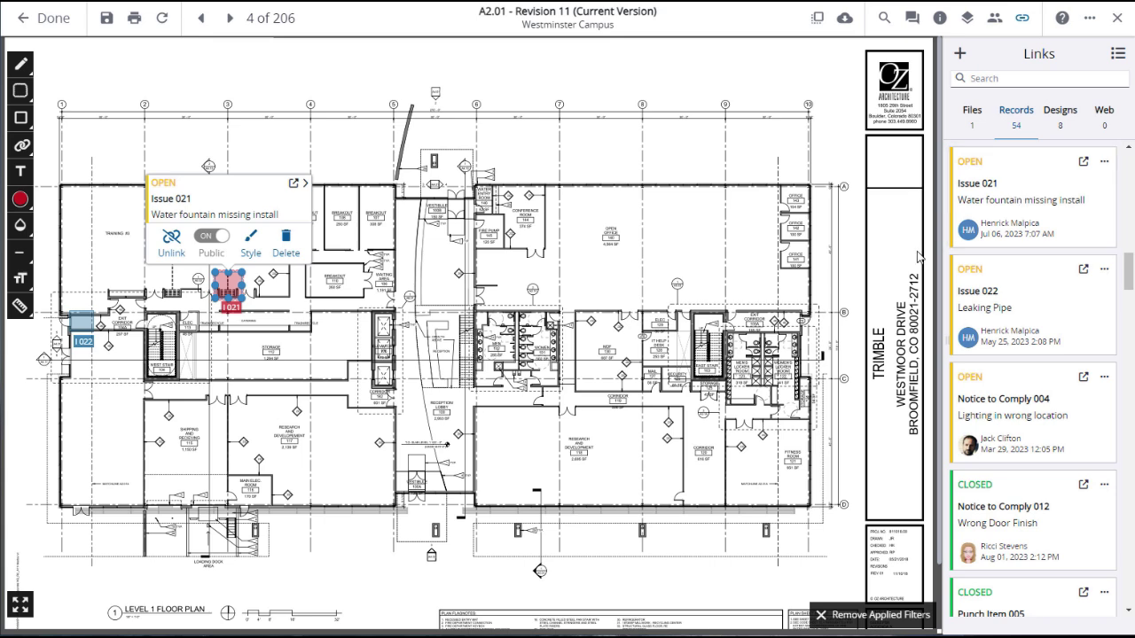
left_click(294, 183)
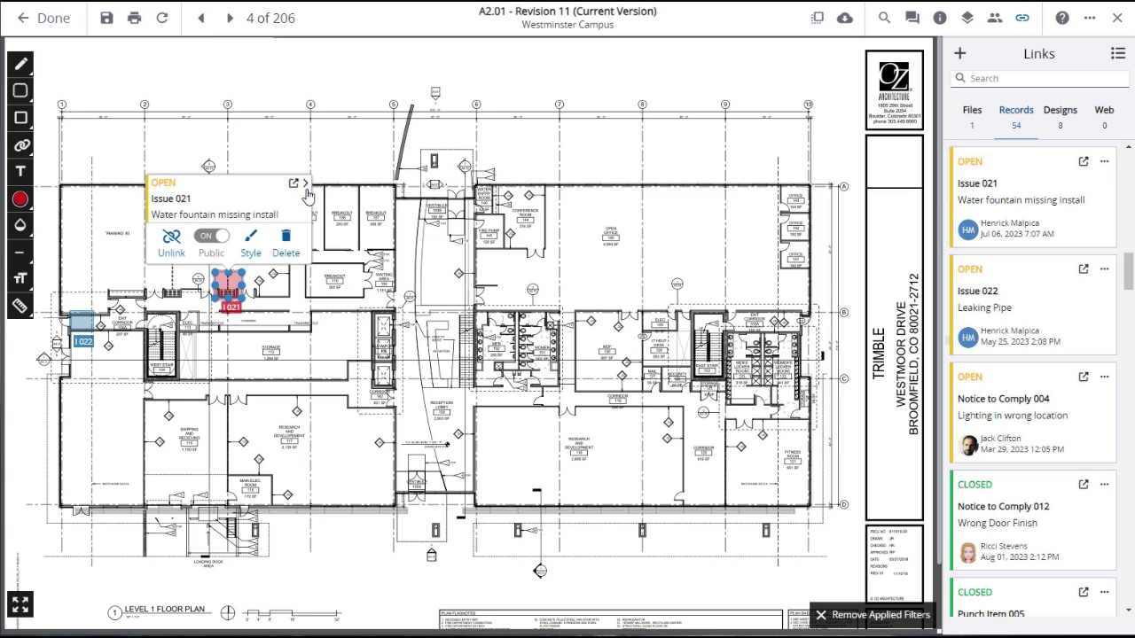